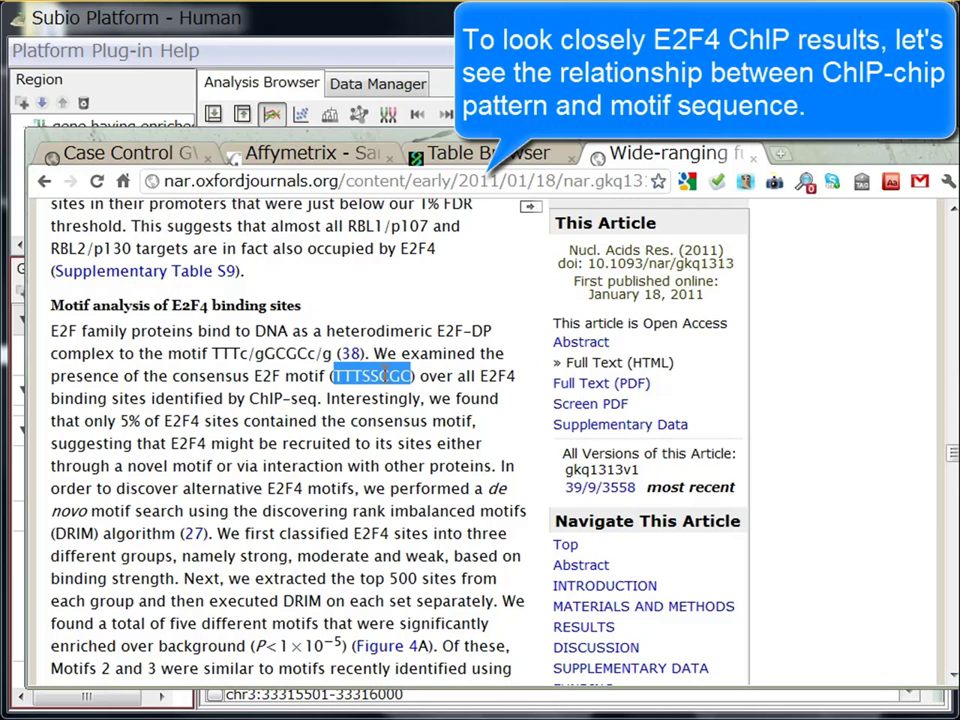
# Step: Return to Subio Platform and start Find Region From Seq with the desktop folder hg16_sequence as its sequence file directory
pyautogui.click(897, 152)
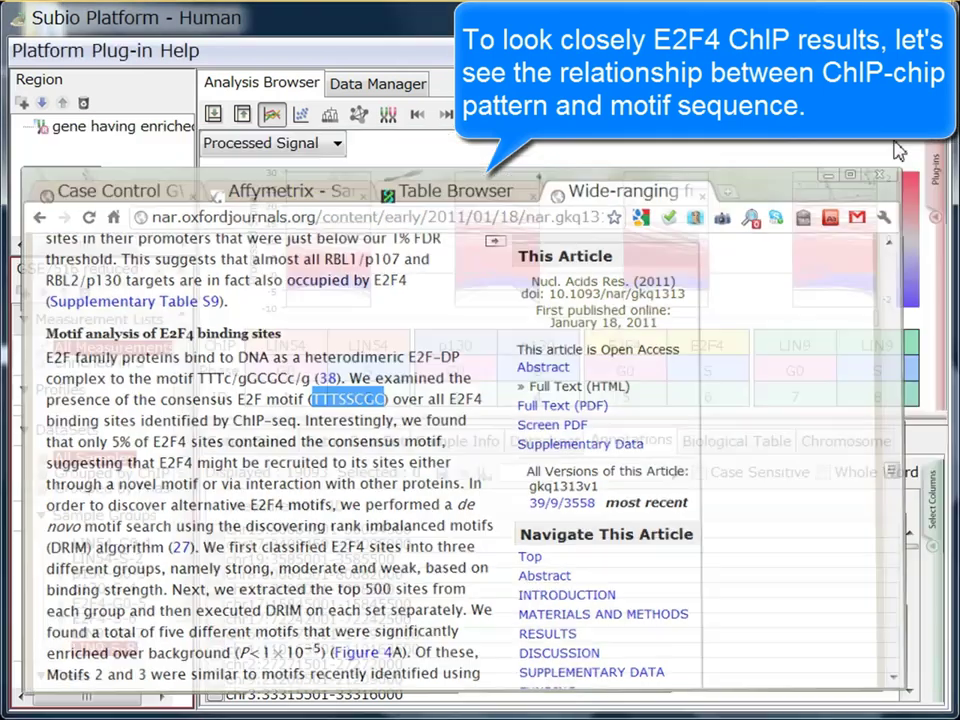
pyautogui.doubleClick(938, 180)
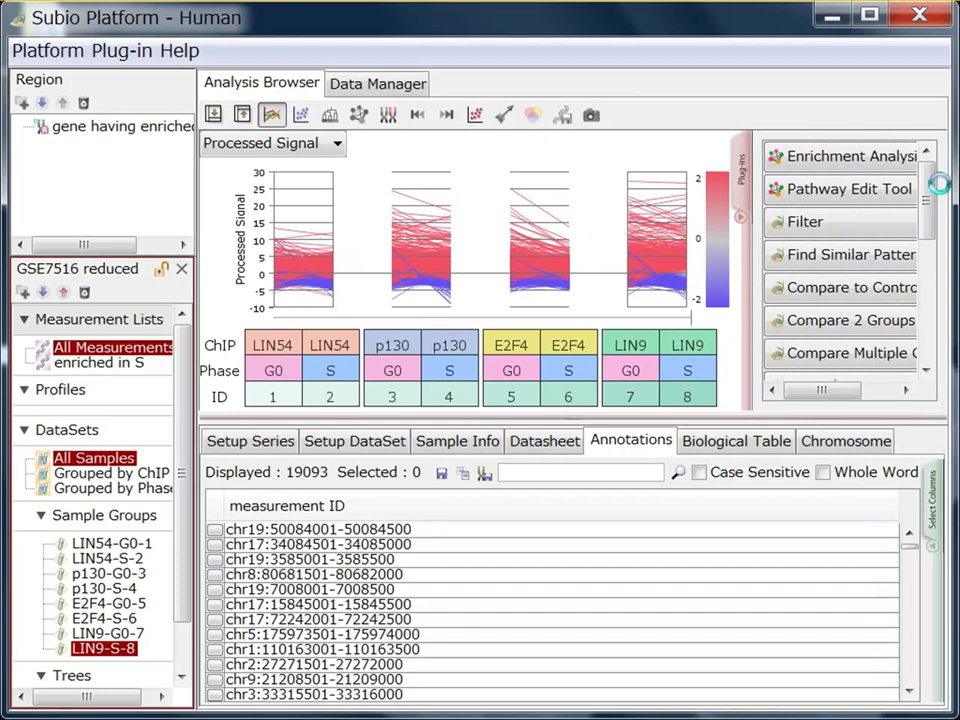
pyautogui.moveTo(930, 210); pyautogui.dragTo(926, 326)
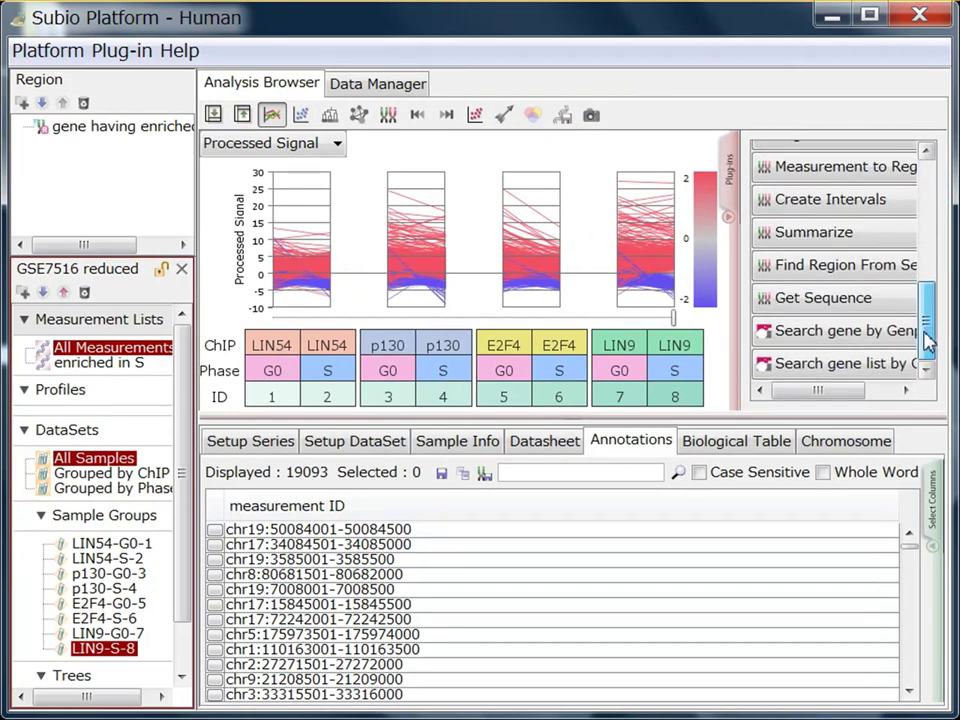
pyautogui.click(838, 268)
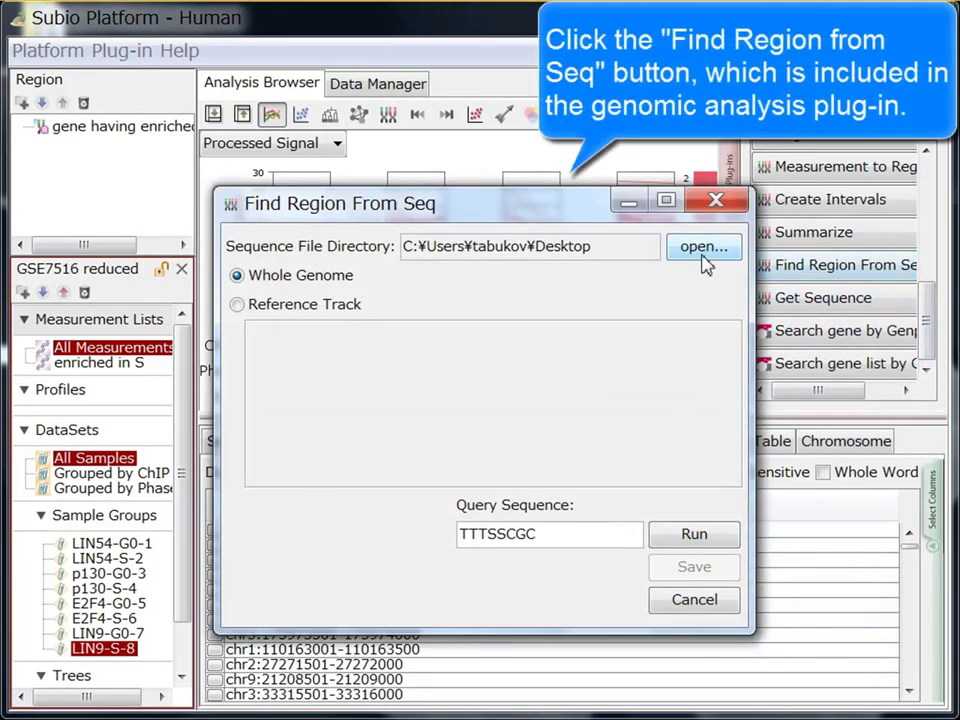
pyautogui.click(704, 247)
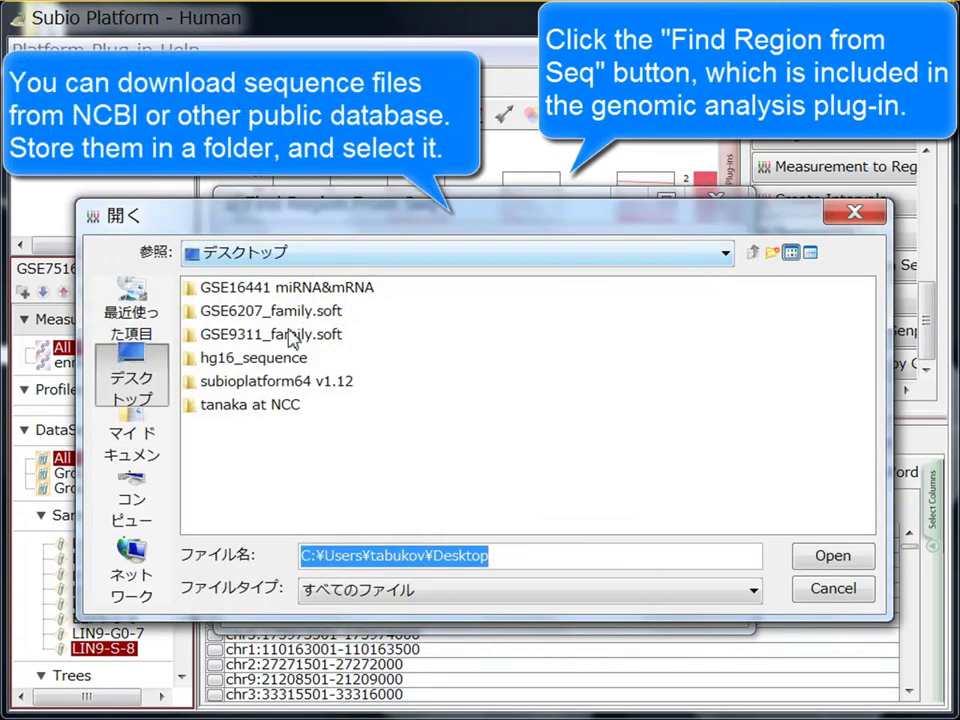
pyautogui.click(252, 358)
pyautogui.click(822, 570)
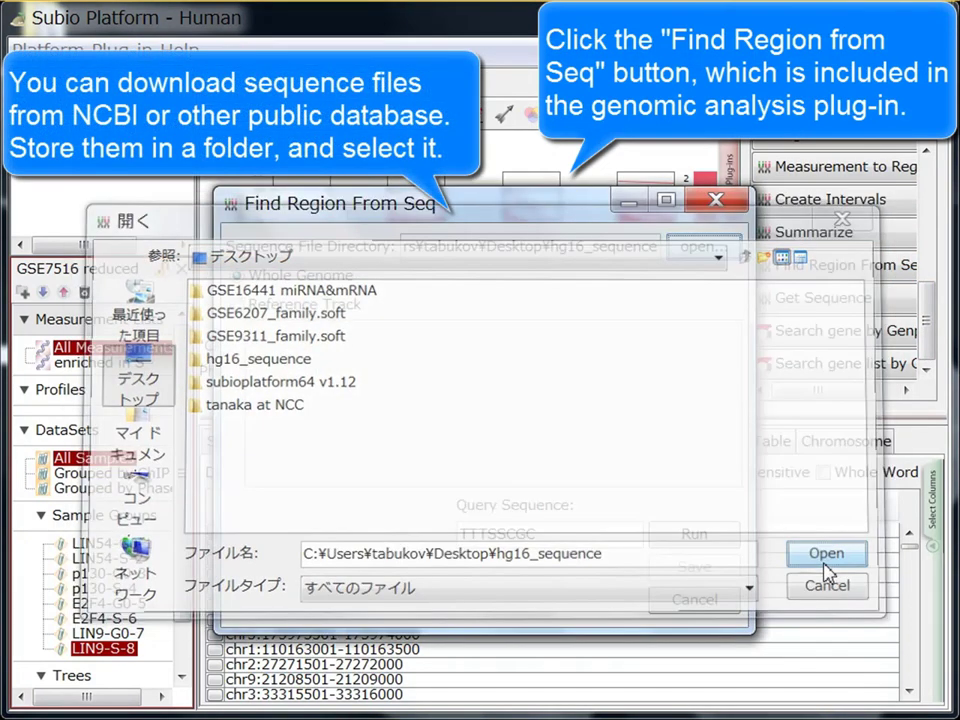
# Step: Restrict the motif search to regions overlapping the All Measurements reference track, with a fringe of 500
pyautogui.click(237, 305)
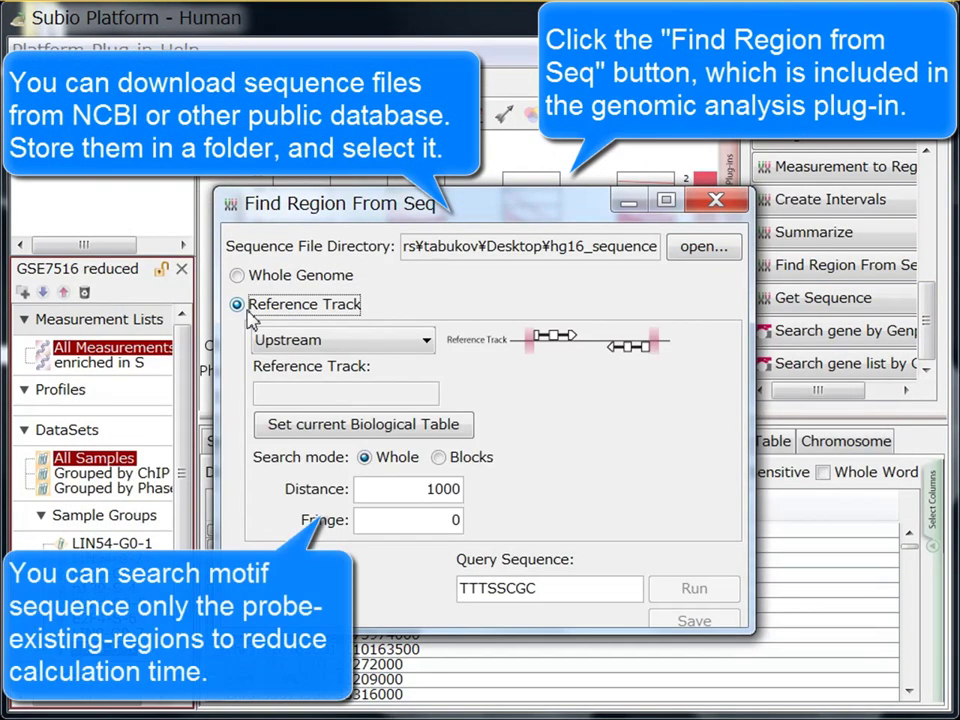
pyautogui.click(300, 341)
pyautogui.click(298, 409)
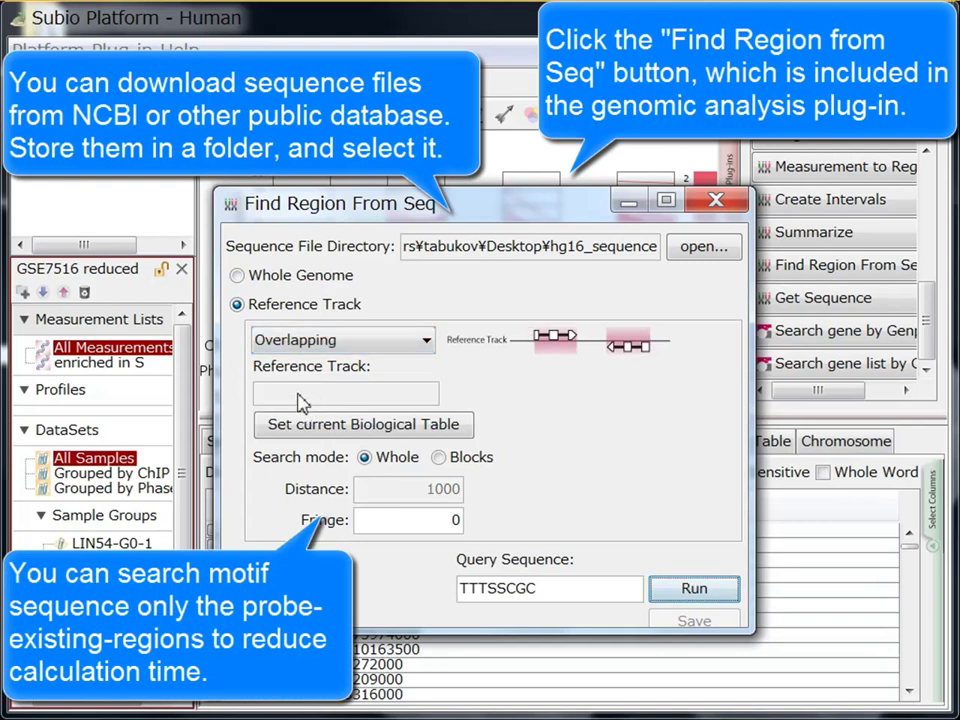
pyautogui.moveTo(165, 349); pyautogui.dragTo(312, 405)
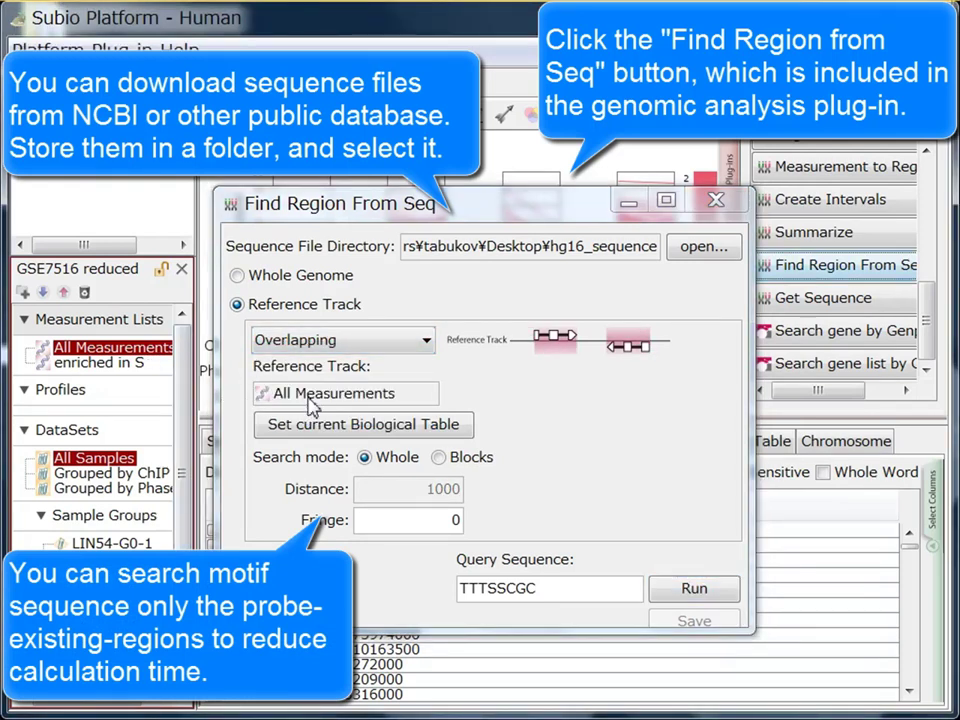
pyautogui.doubleClick(455, 521)
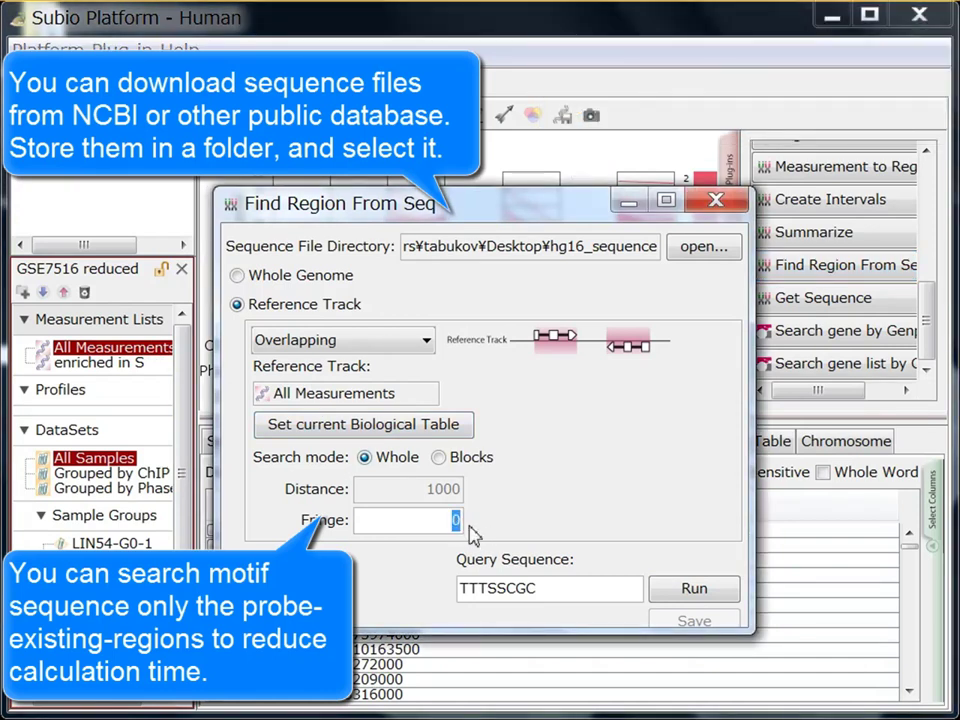
pyautogui.write('500')
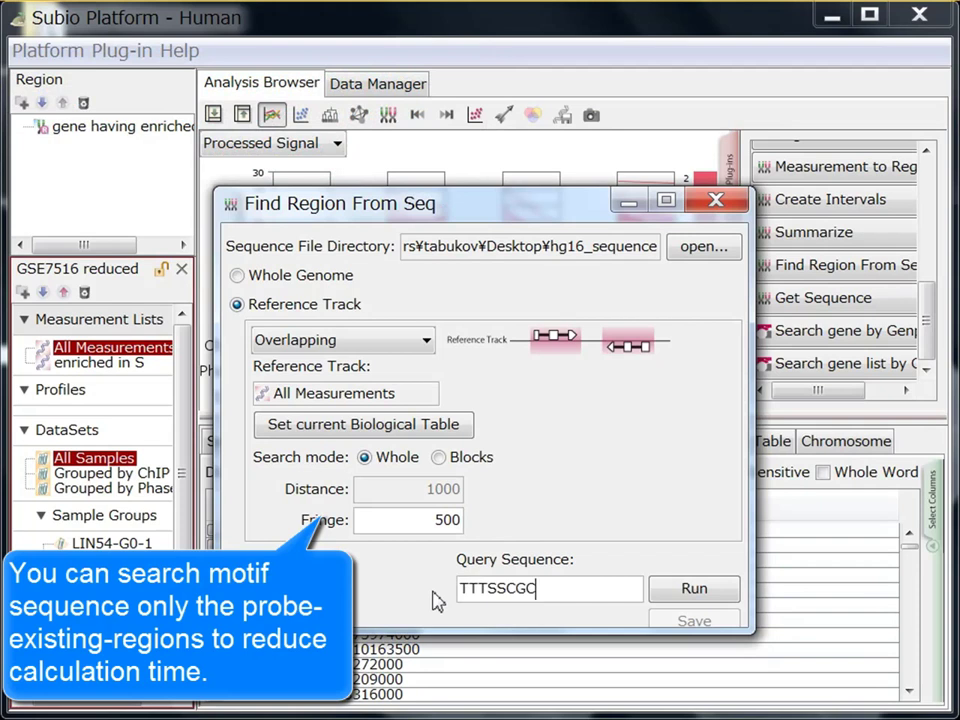
# Step: Run the search for the query sequence TTTSSCGC and save the hits as a new region named TTTSSCGC
pyautogui.click(717, 599)
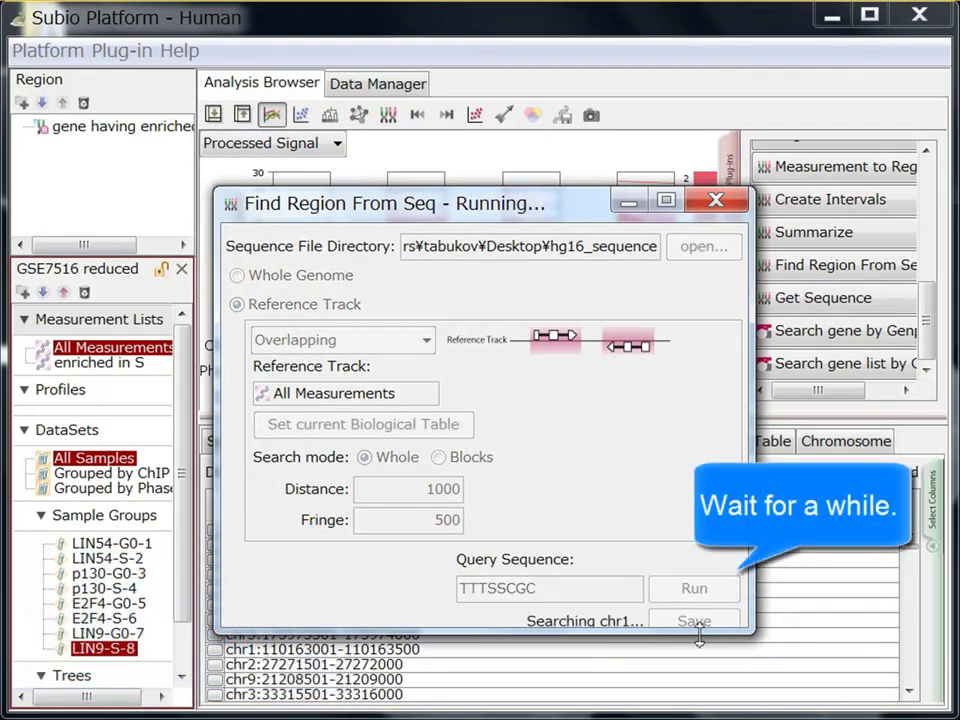
pyautogui.moveTo(699, 634); pyautogui.dragTo(699, 681)
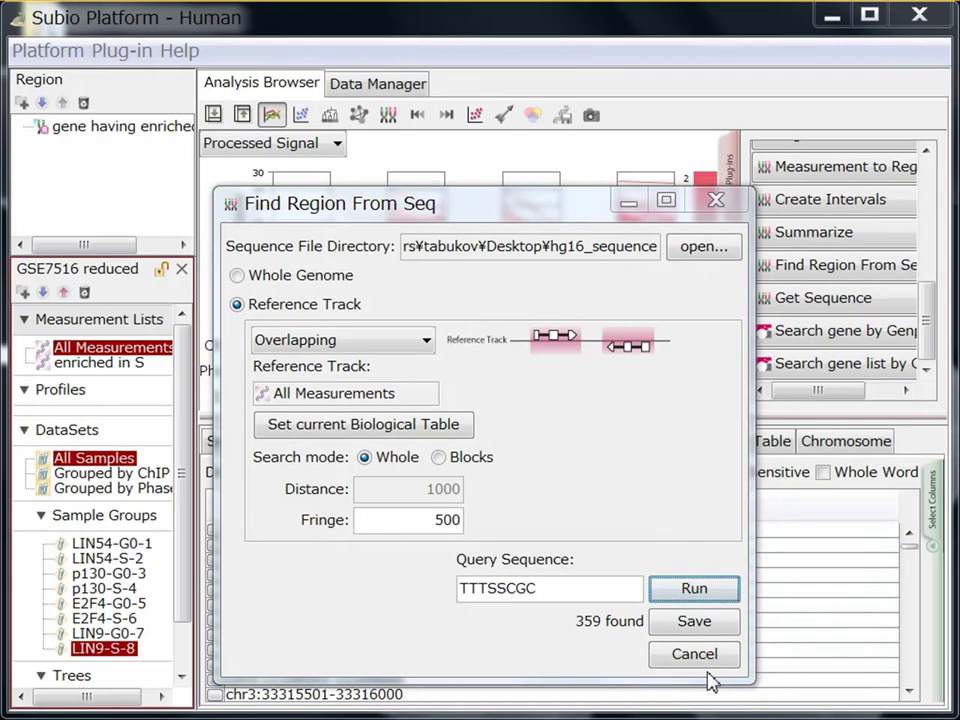
pyautogui.click(709, 622)
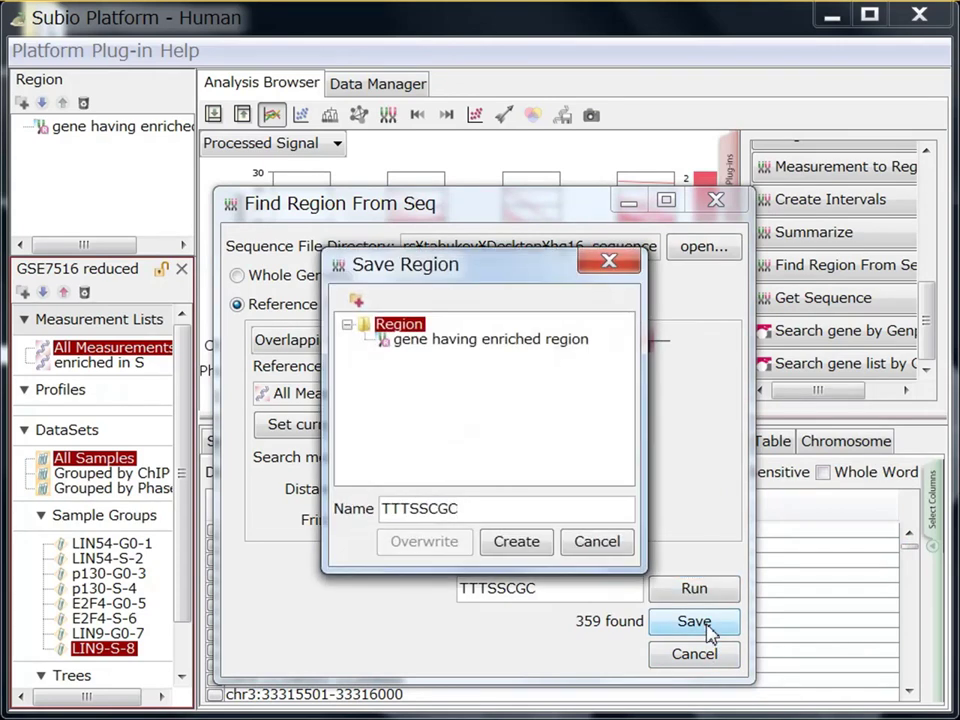
pyautogui.click(538, 542)
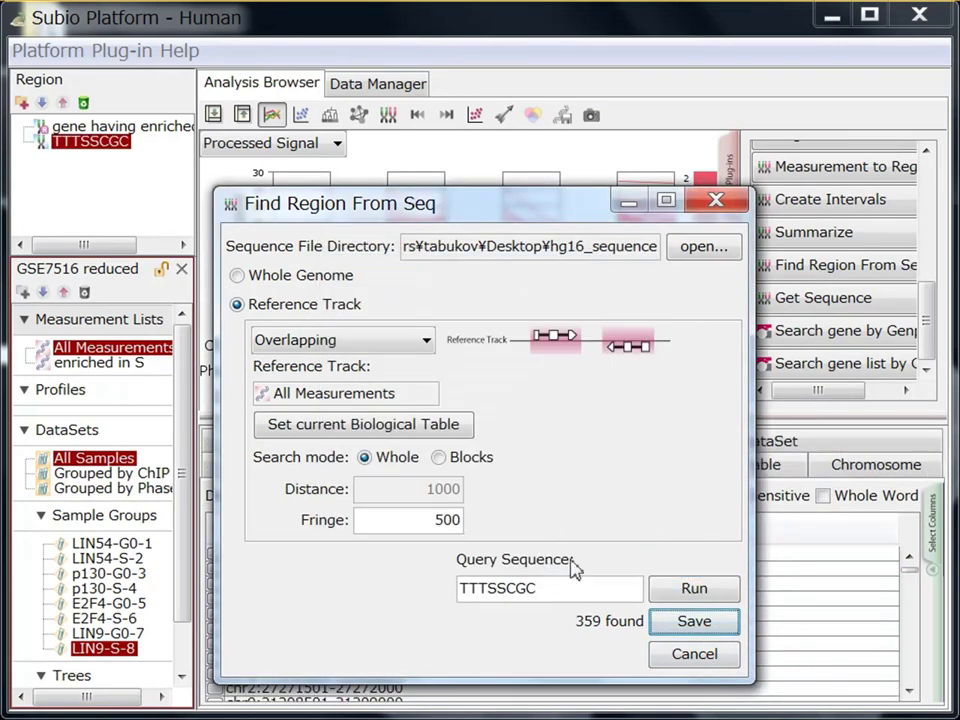
pyautogui.click(689, 660)
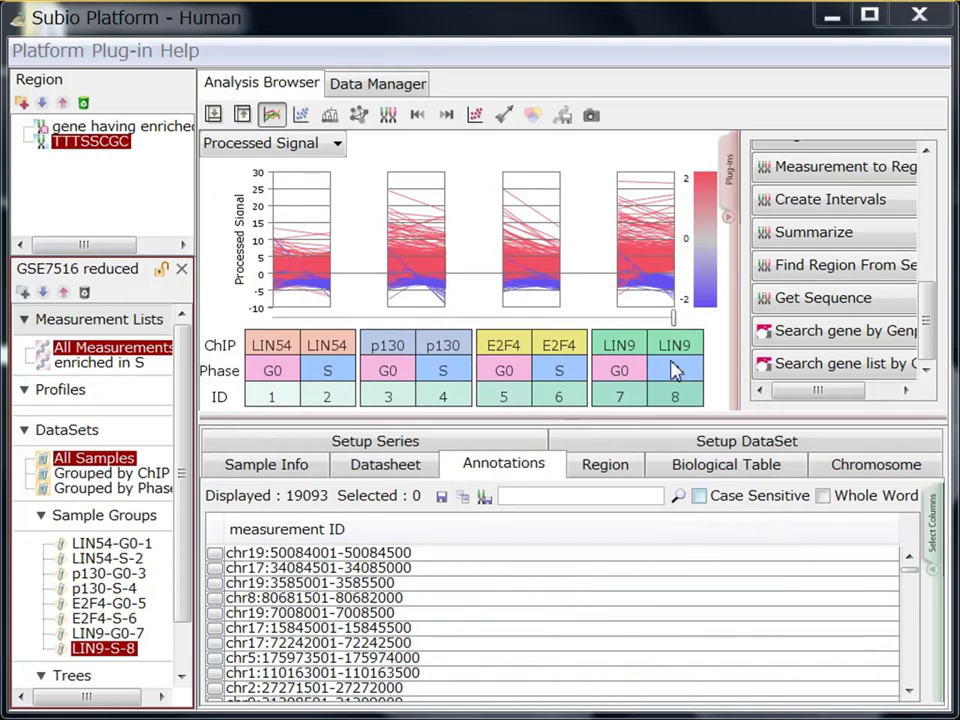
# Step: Switch the analysis view to the genome browser and add the TTTSSCGC region as a track beneath RefSeq
pyautogui.click(388, 116)
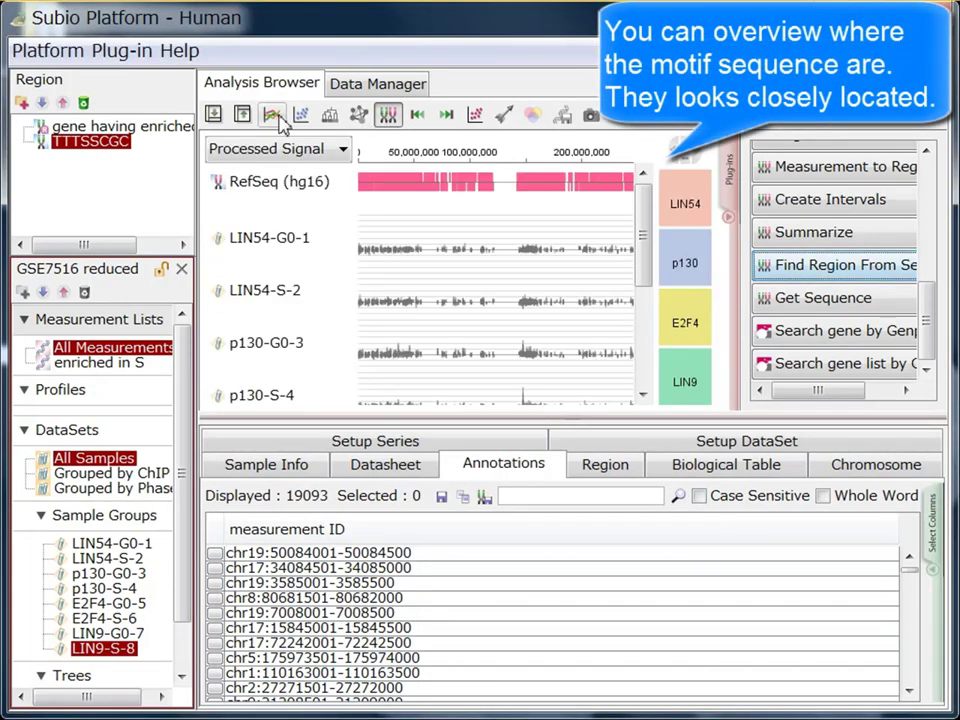
pyautogui.moveTo(114, 145); pyautogui.dragTo(268, 200)
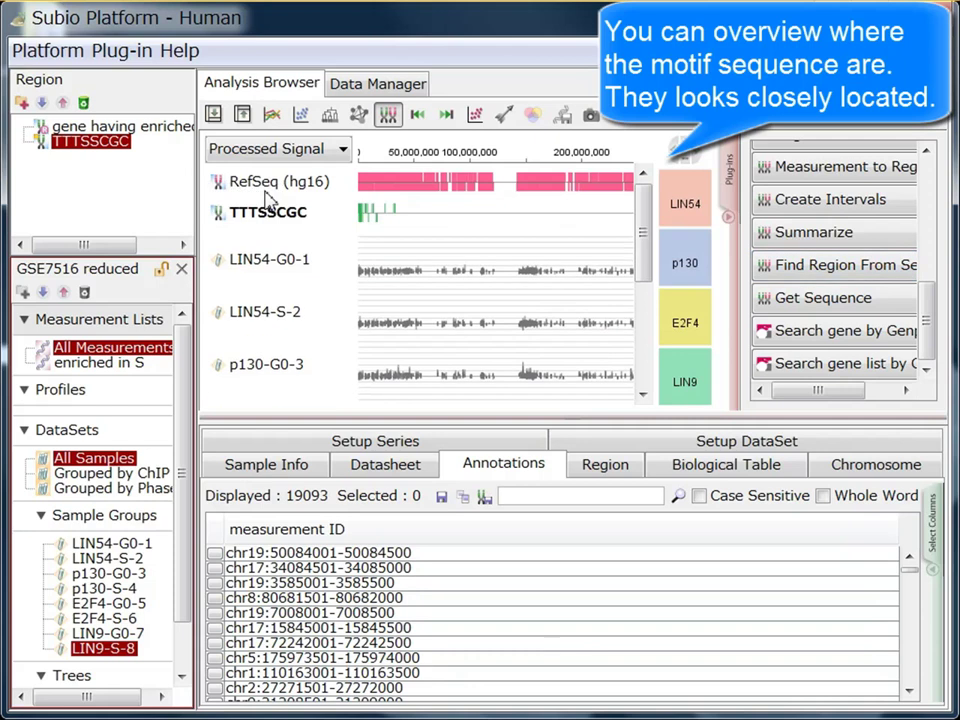
# Step: Examine the motif distribution on the second, third, fourth and fifth chromosomes in turn
pyautogui.click(872, 472)
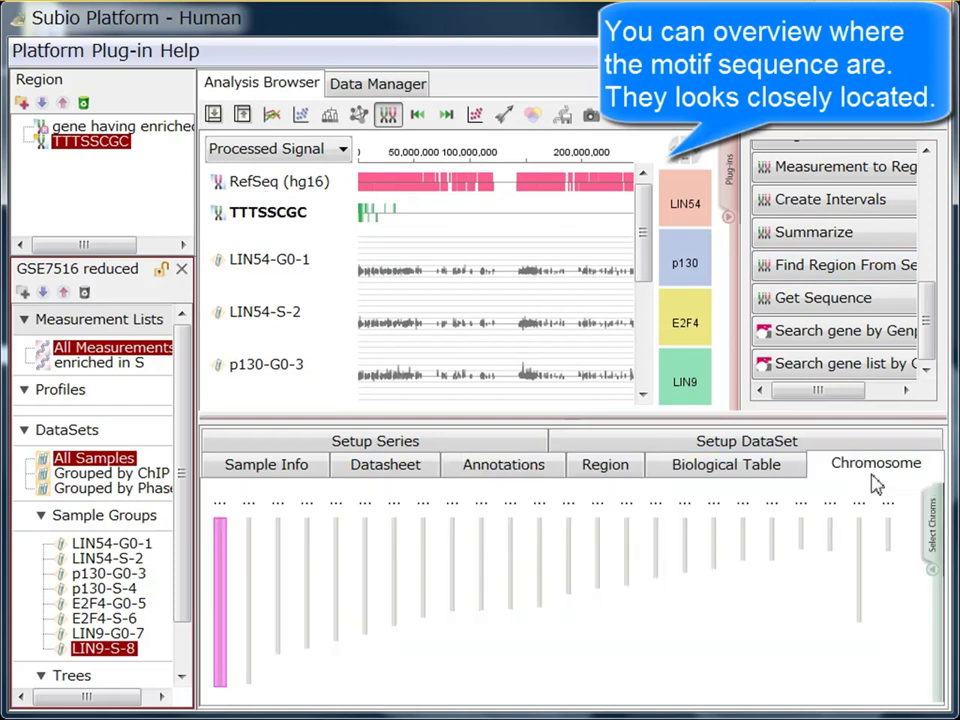
pyautogui.click(249, 527)
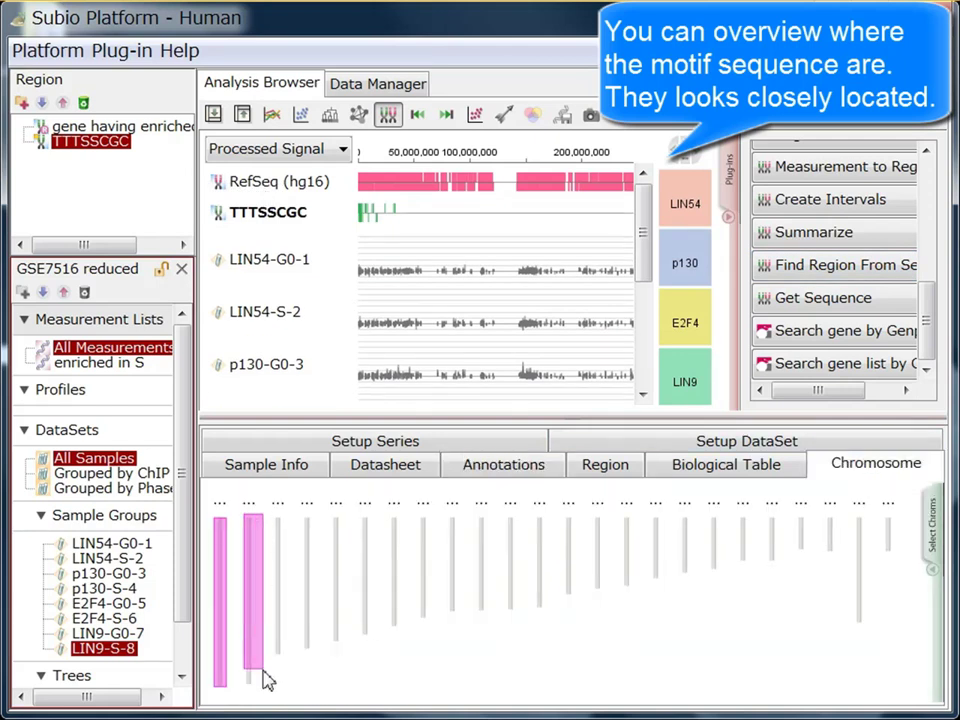
pyautogui.click(281, 535)
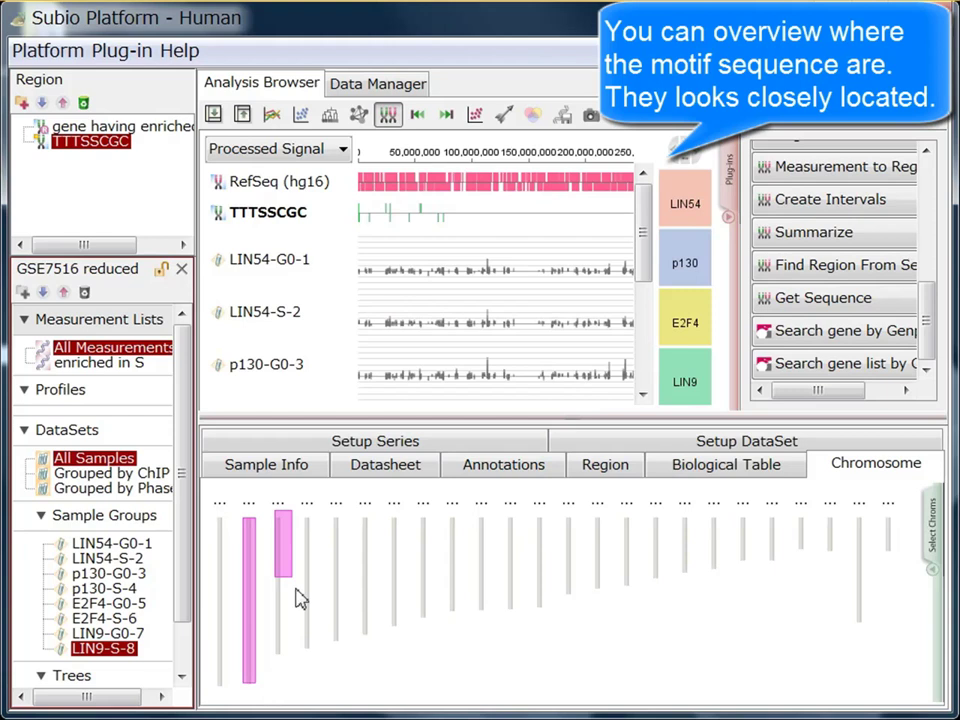
pyautogui.click(305, 520)
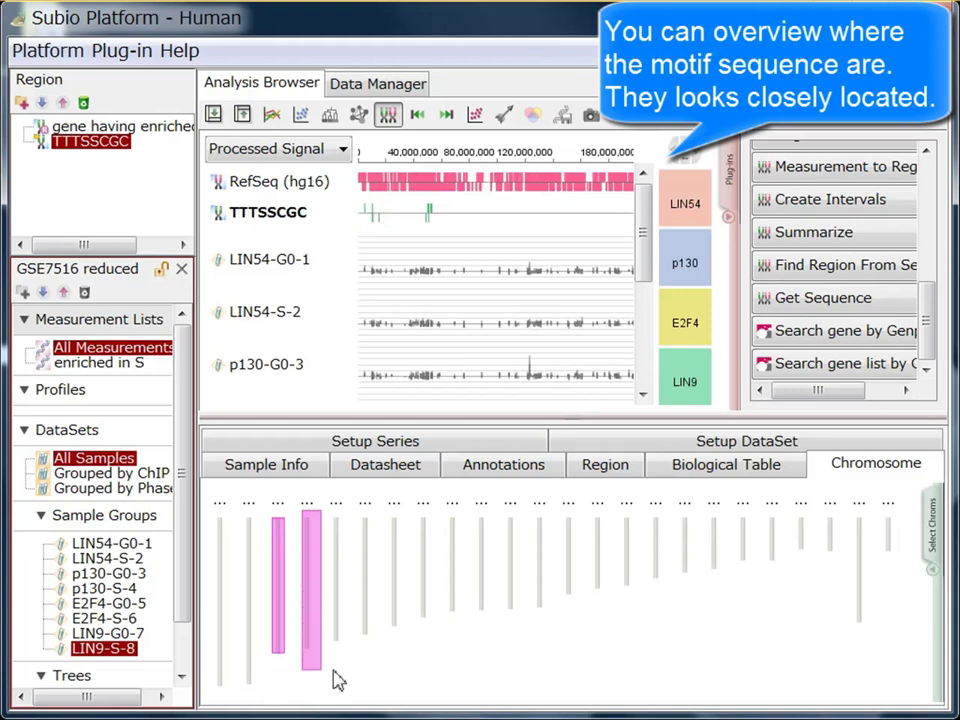
pyautogui.click(337, 533)
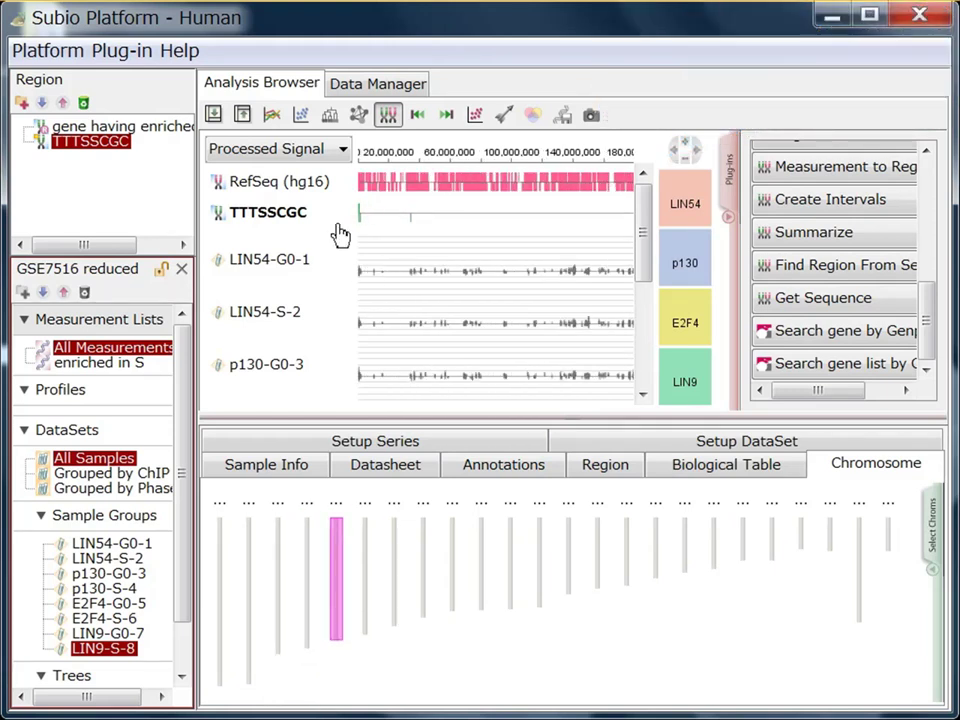
# Step: Inspect the ChIP signals closely around the first TTTSSCGC site on the fifth chromosome
pyautogui.scroll(3, 367, 223)
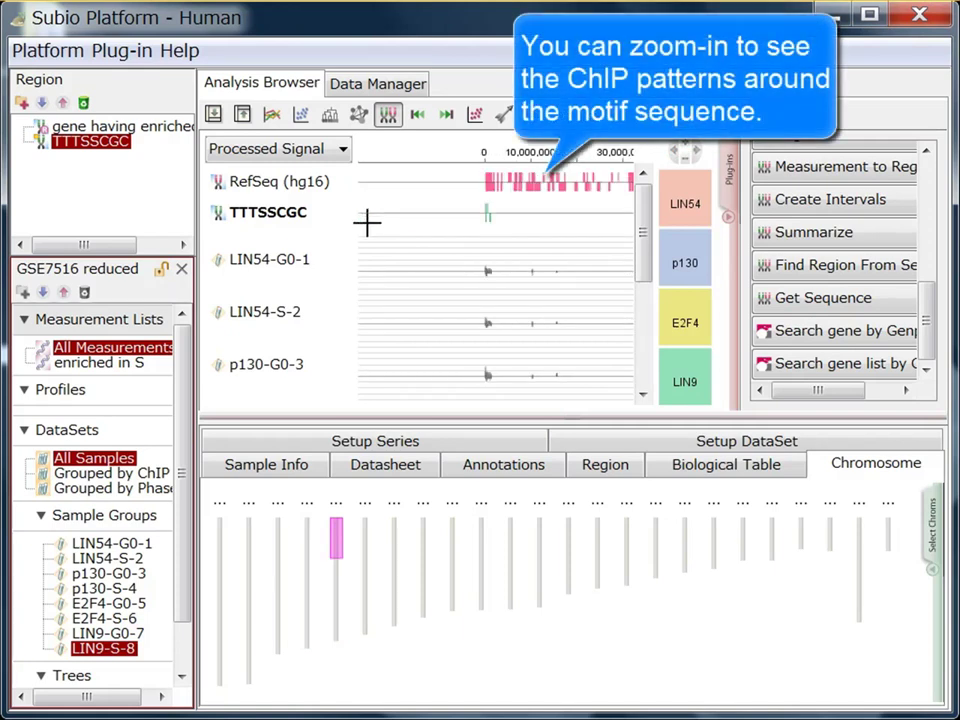
pyautogui.scroll(2, 491, 220)
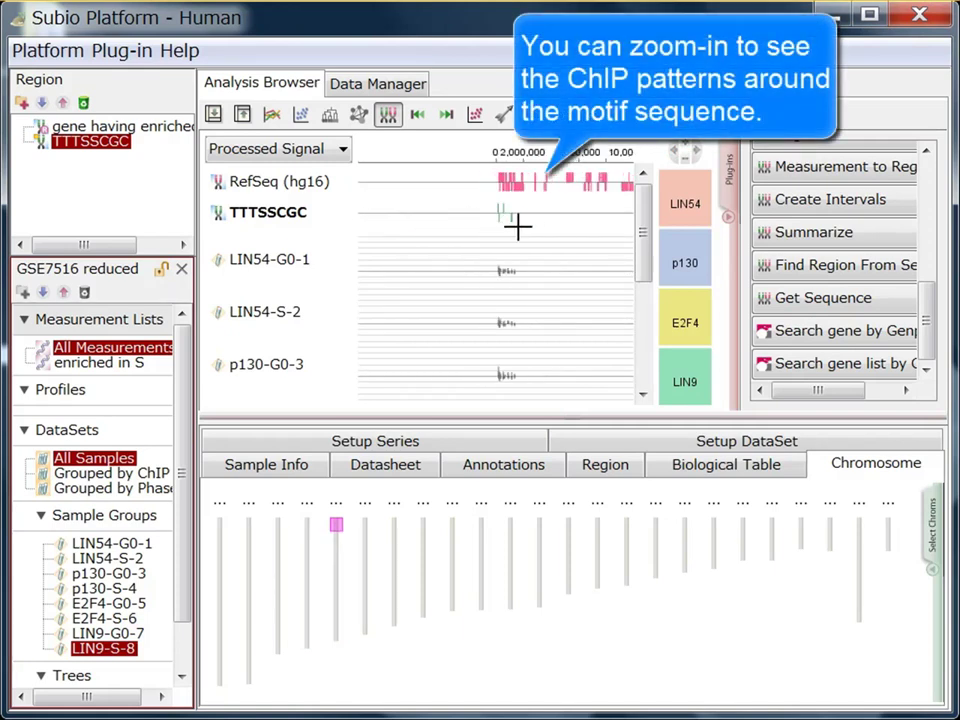
pyautogui.scroll(2, 510, 224)
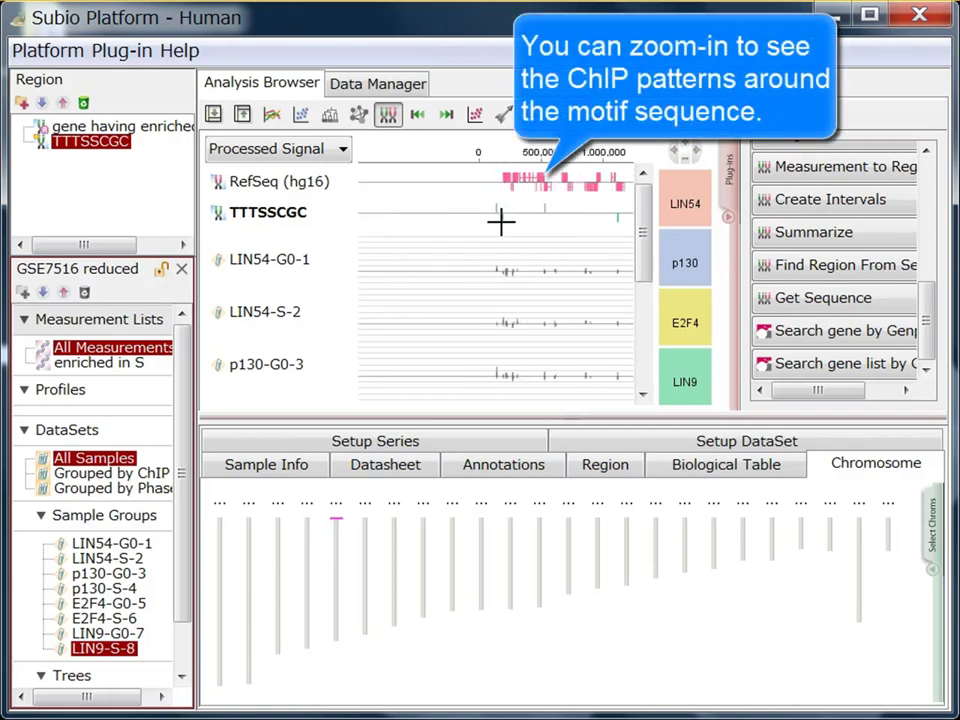
pyautogui.scroll(2, 501, 222)
pyautogui.scroll(3, 490, 223)
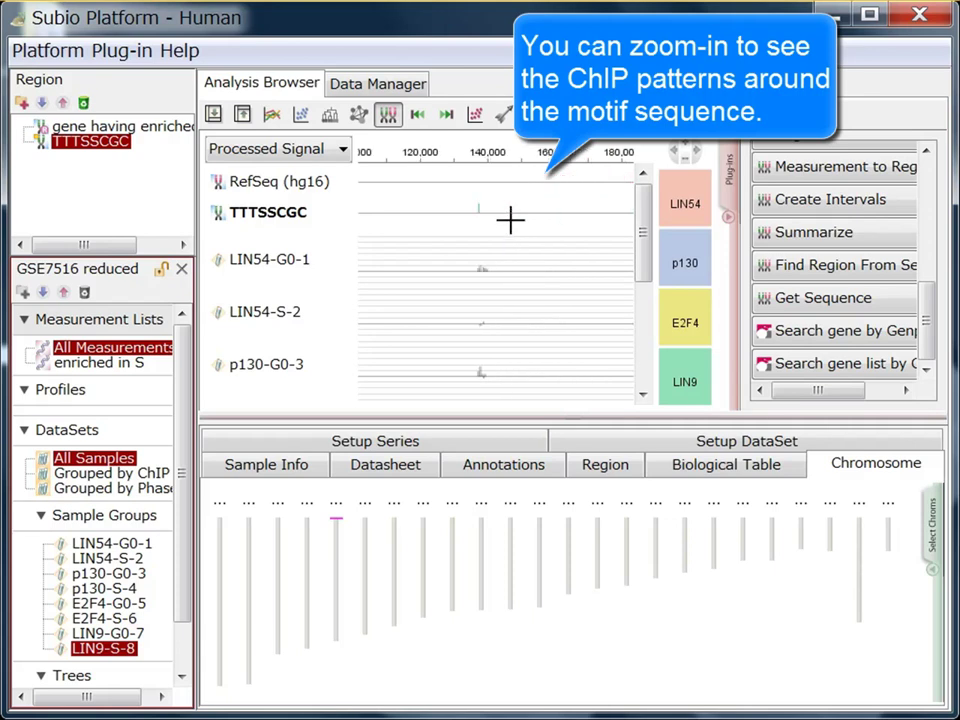
pyautogui.scroll(3, 490, 223)
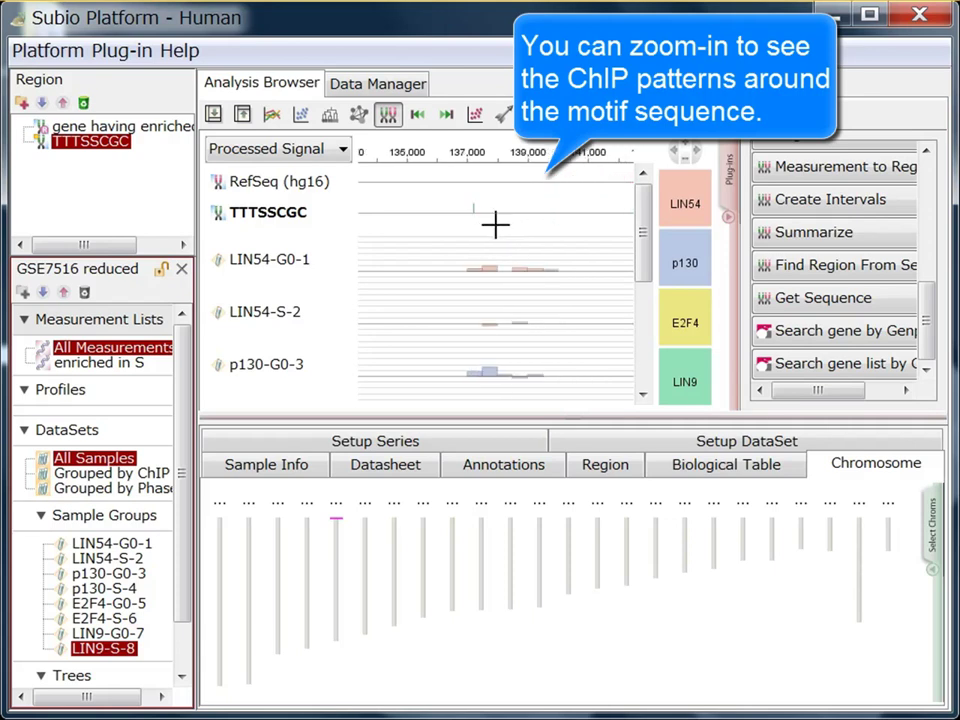
# Step: Compare the ChIP patterns at the next three motif sites, enlarging the track area to show the E2F4 samples
pyautogui.click(447, 114)
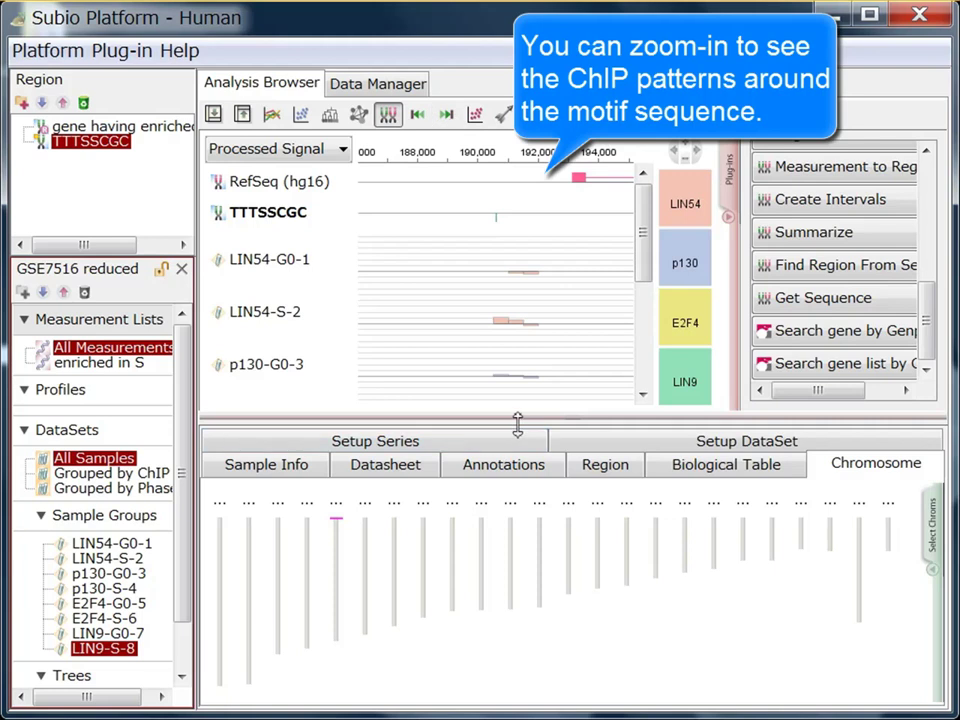
pyautogui.moveTo(503, 540); pyautogui.dragTo(500, 585)
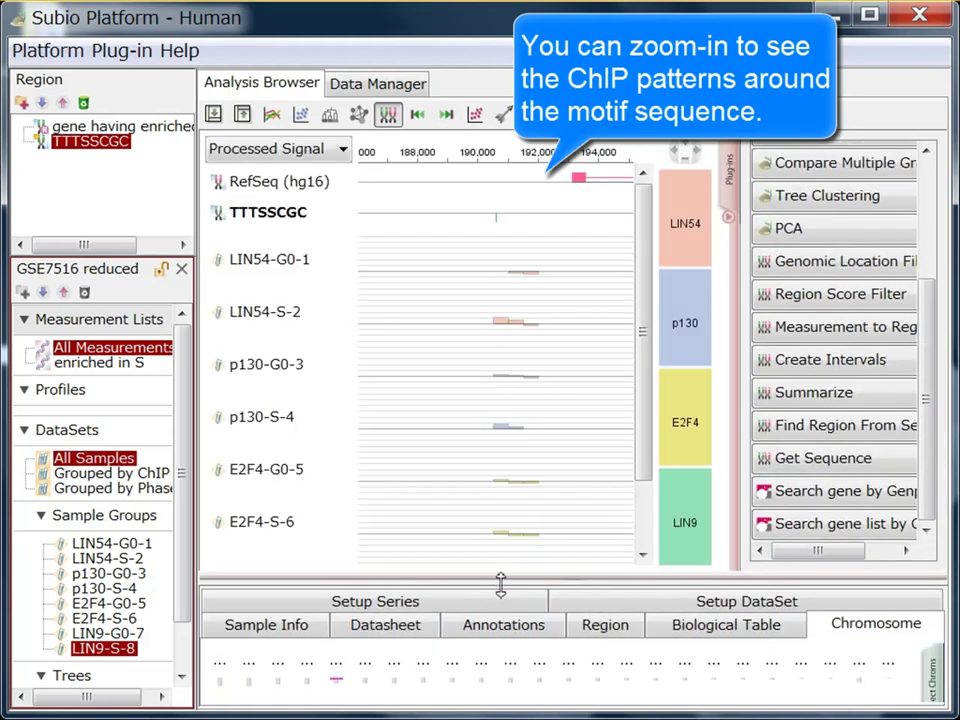
pyautogui.click(448, 115)
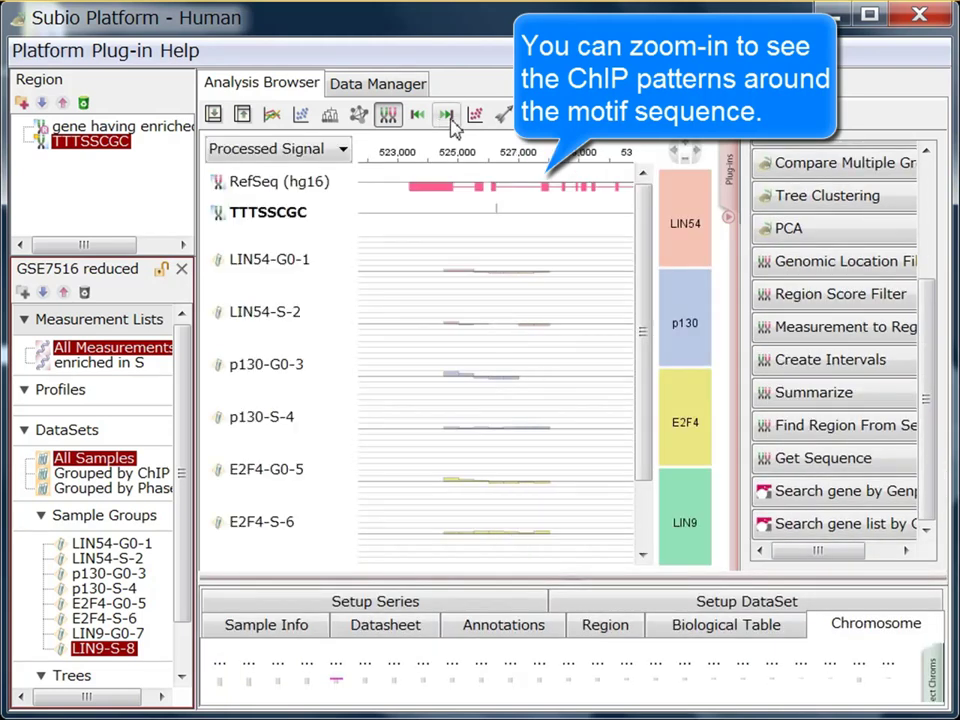
pyautogui.click(447, 116)
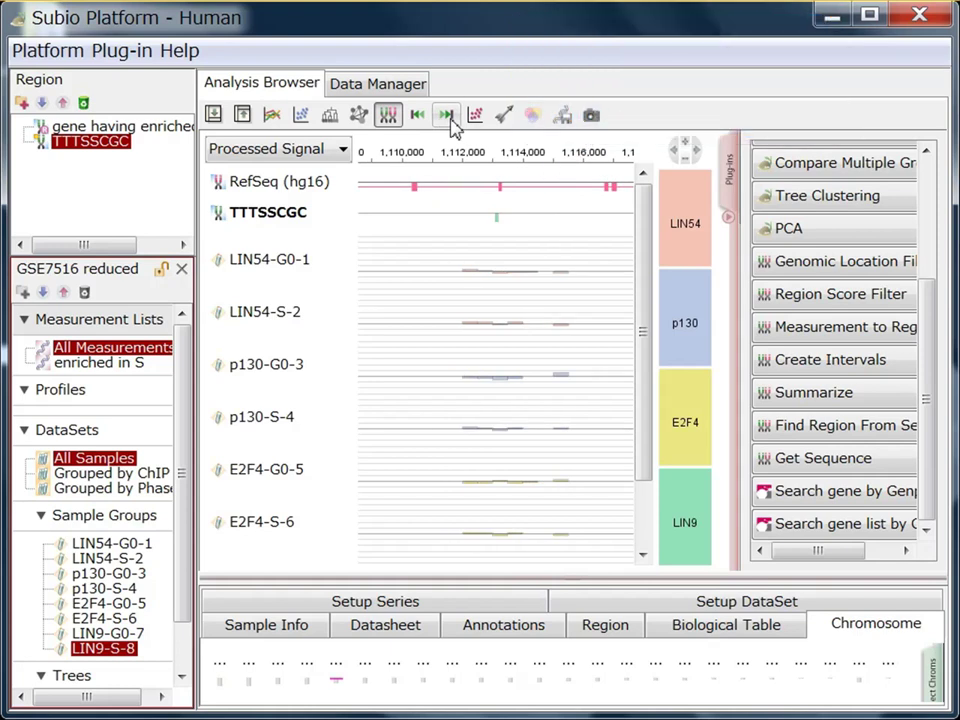
# Step: Set up a genomic location filter with TTTSSCGC as reference track, All Measurements as query track, and the Overlapping relation
pyautogui.click(830, 268)
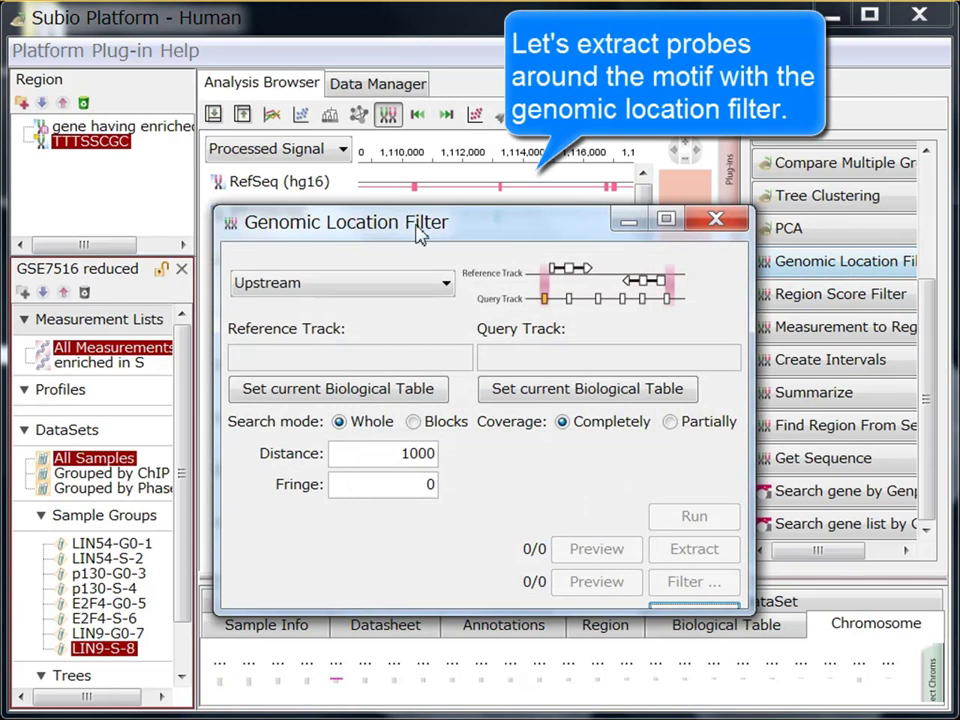
pyautogui.moveTo(128, 157); pyautogui.dragTo(316, 368)
pyautogui.moveTo(140, 352); pyautogui.dragTo(530, 362)
pyautogui.click(433, 285)
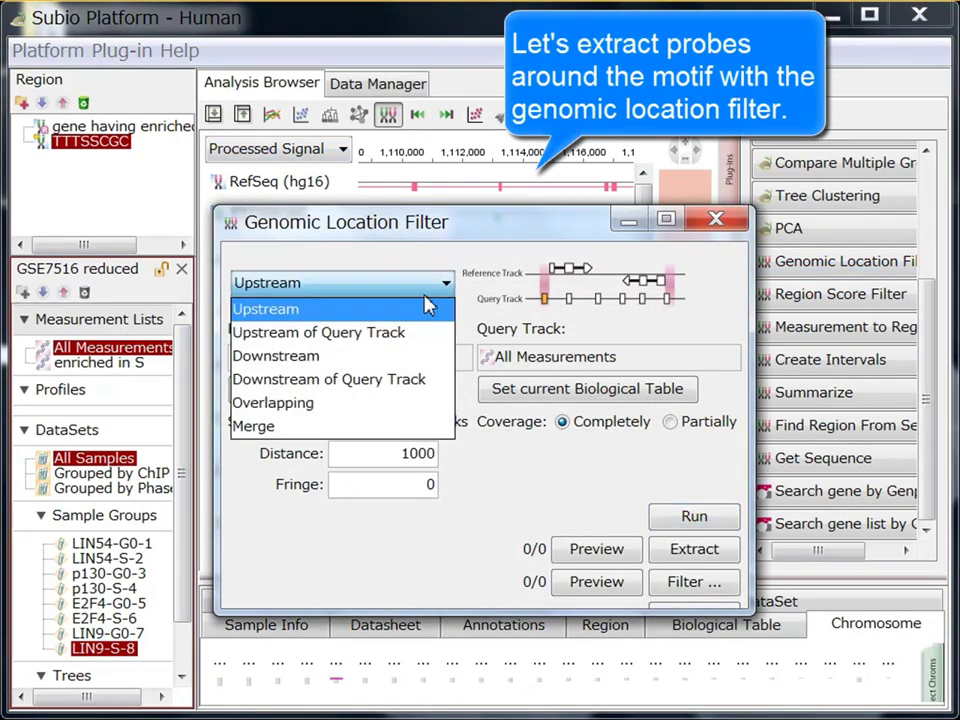
pyautogui.click(395, 404)
# Step: Set the filter's fringe to 500 and coverage to Partially, and run it
pyautogui.doubleClick(428, 484)
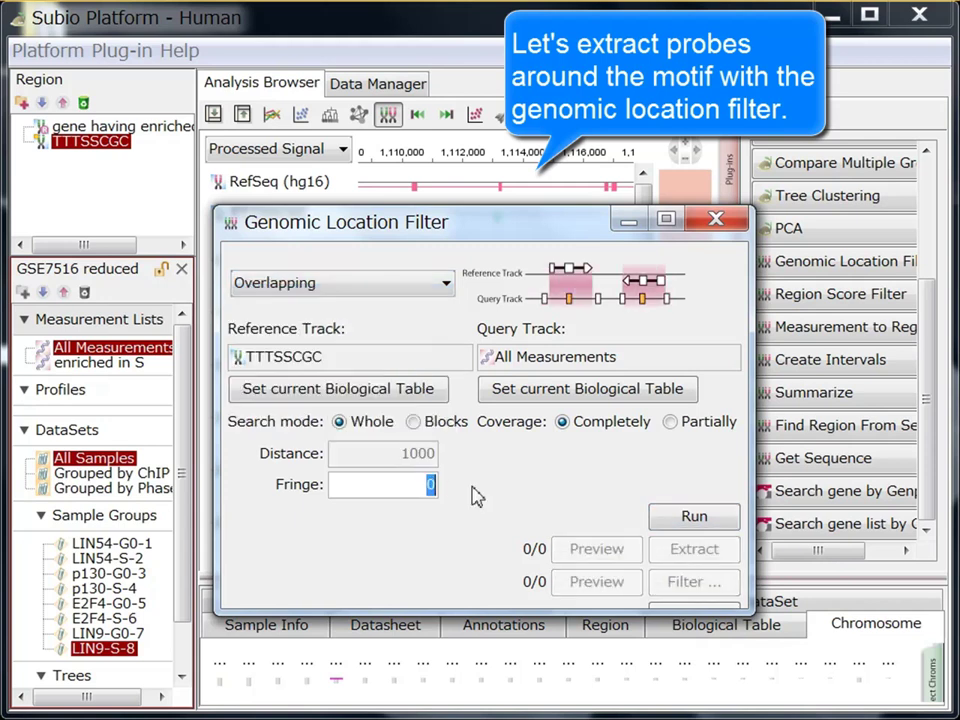
pyautogui.write('500')
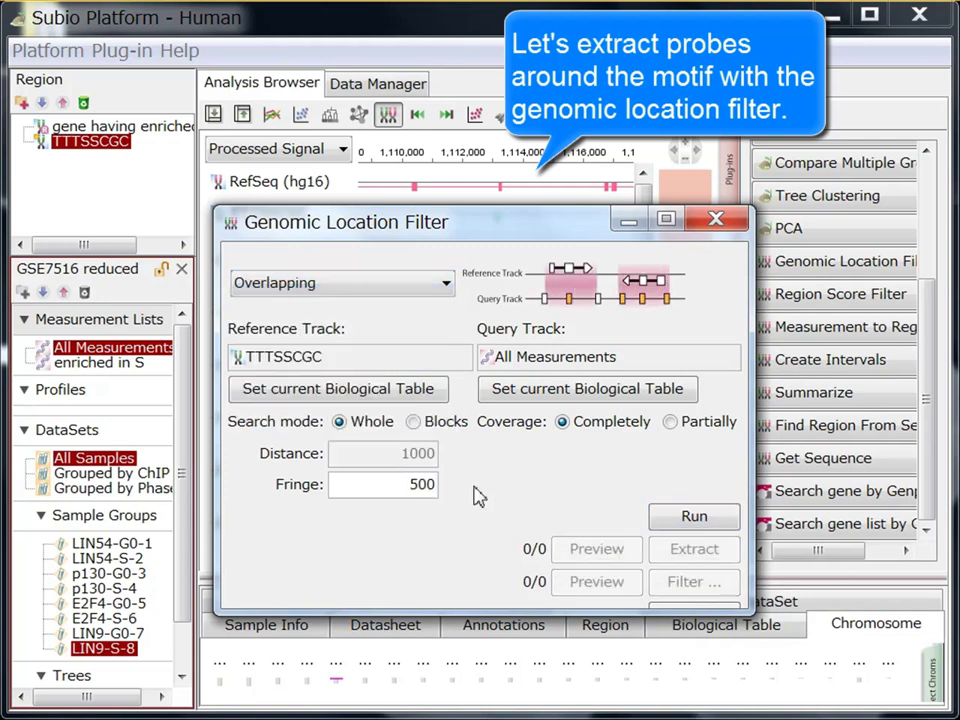
pyautogui.click(670, 422)
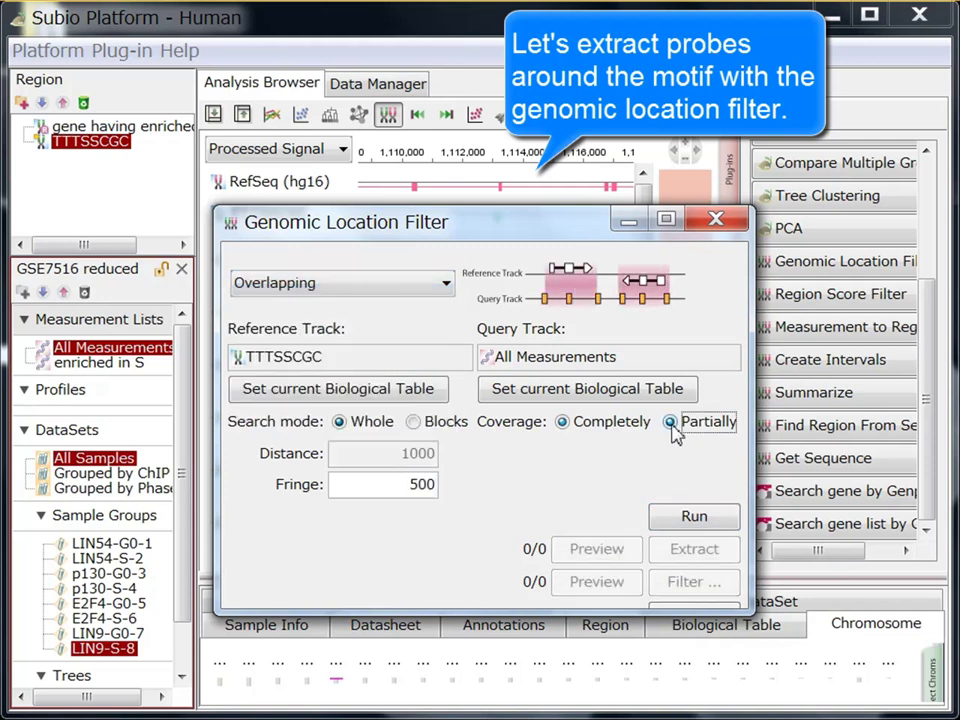
pyautogui.click(699, 522)
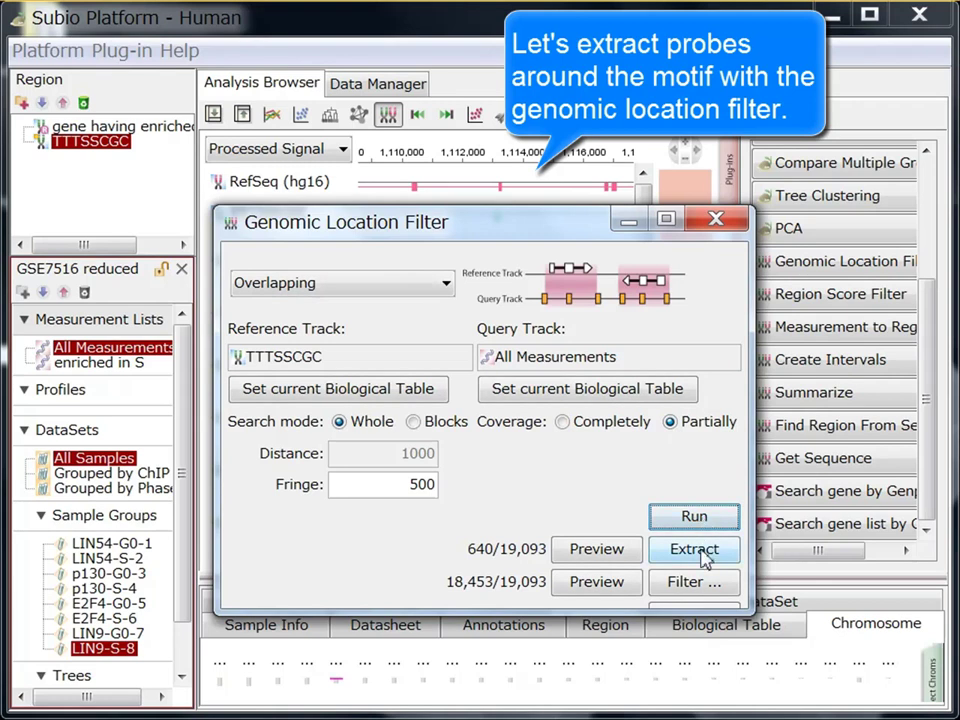
# Step: Extract the probes overlapping the motif as a measurement list named "TTTSSCGC probes" and close the filter
pyautogui.click(700, 553)
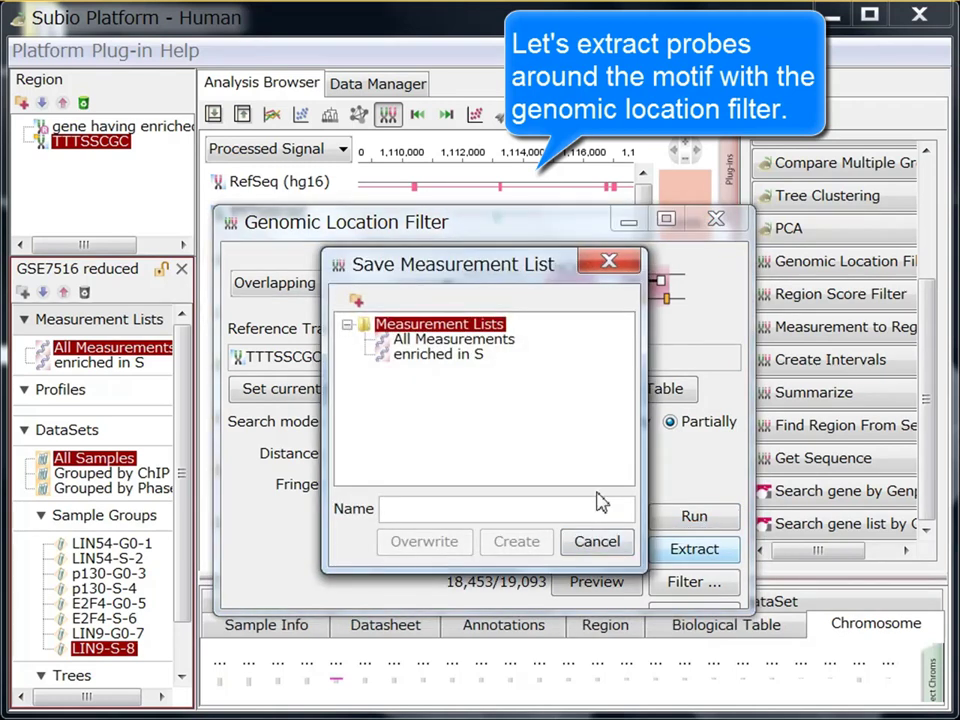
pyautogui.write('TTTSSCGC probes')
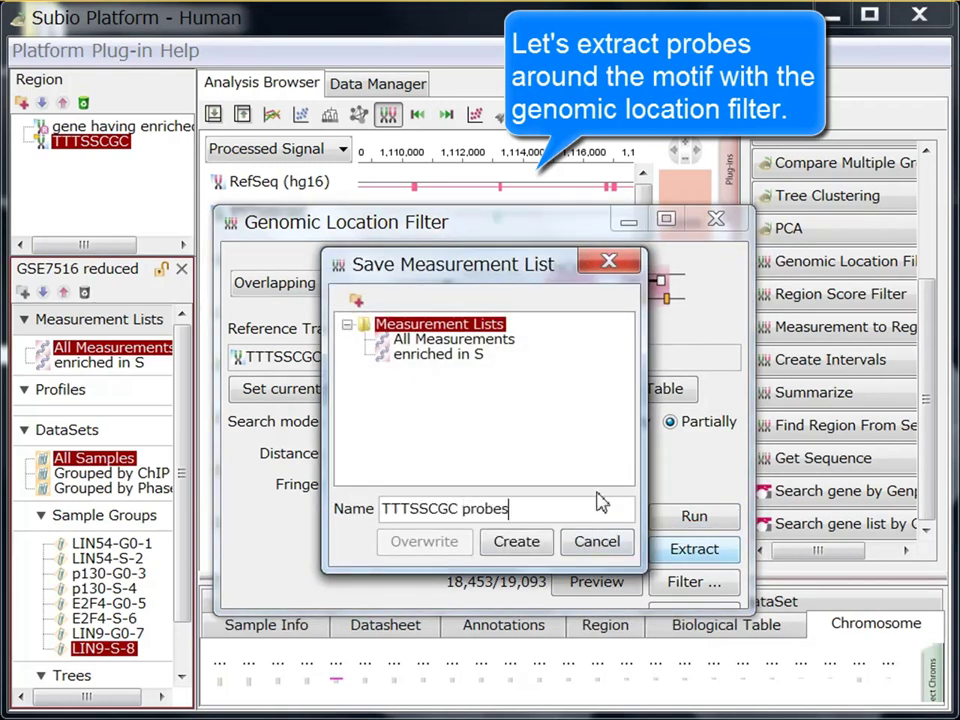
pyautogui.click(523, 537)
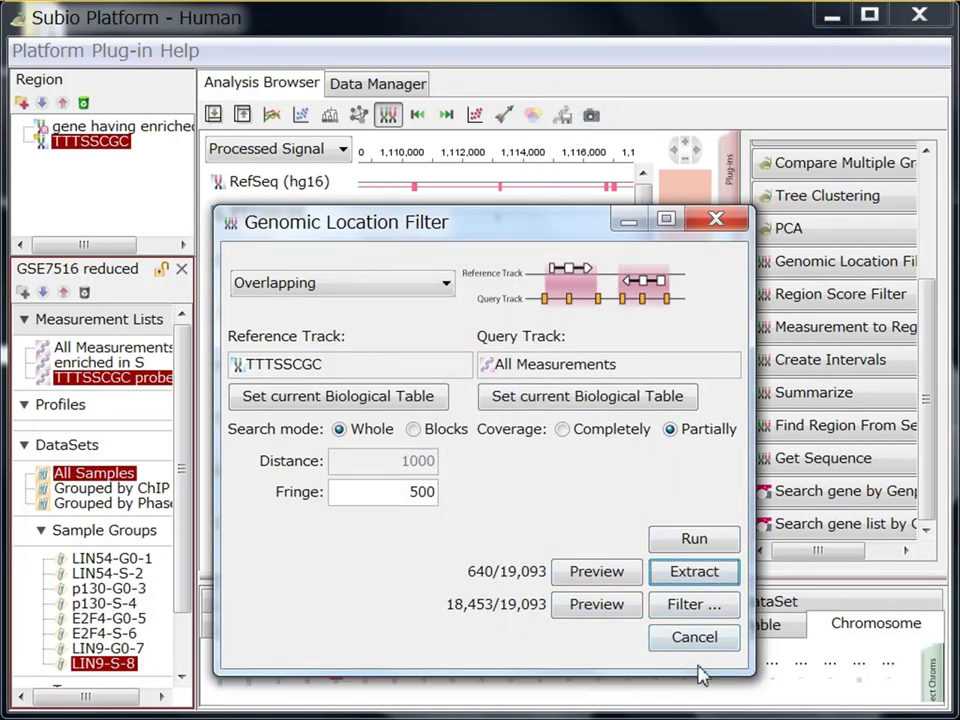
pyautogui.click(706, 642)
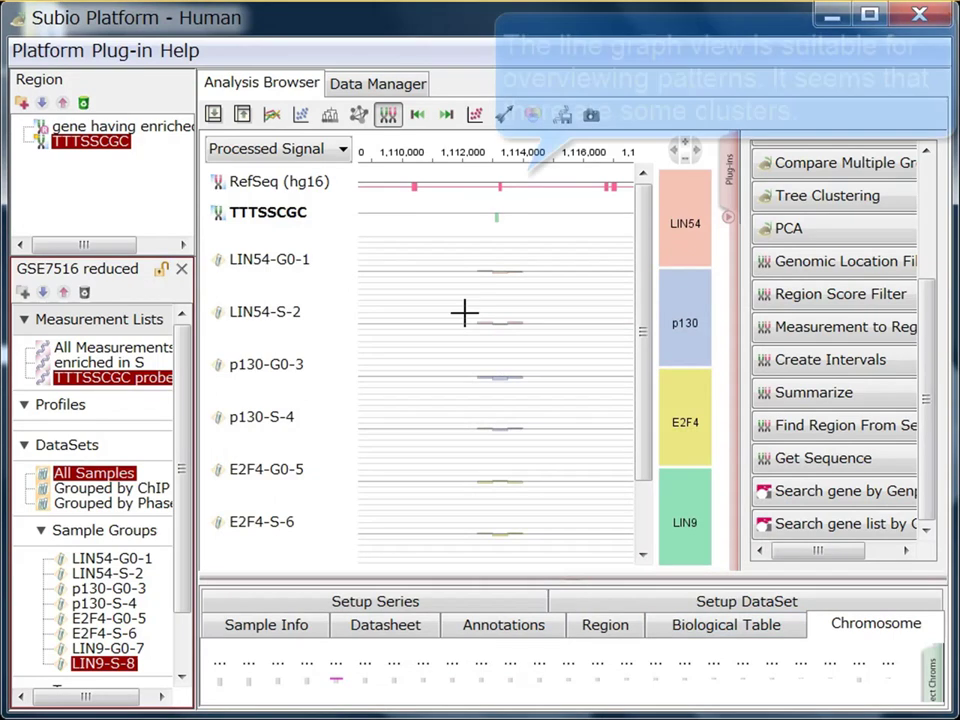
# Step: Show the motif probes as a line graph with the signal axis from -5 to 5 and a major tick of 2.5
pyautogui.click(272, 116)
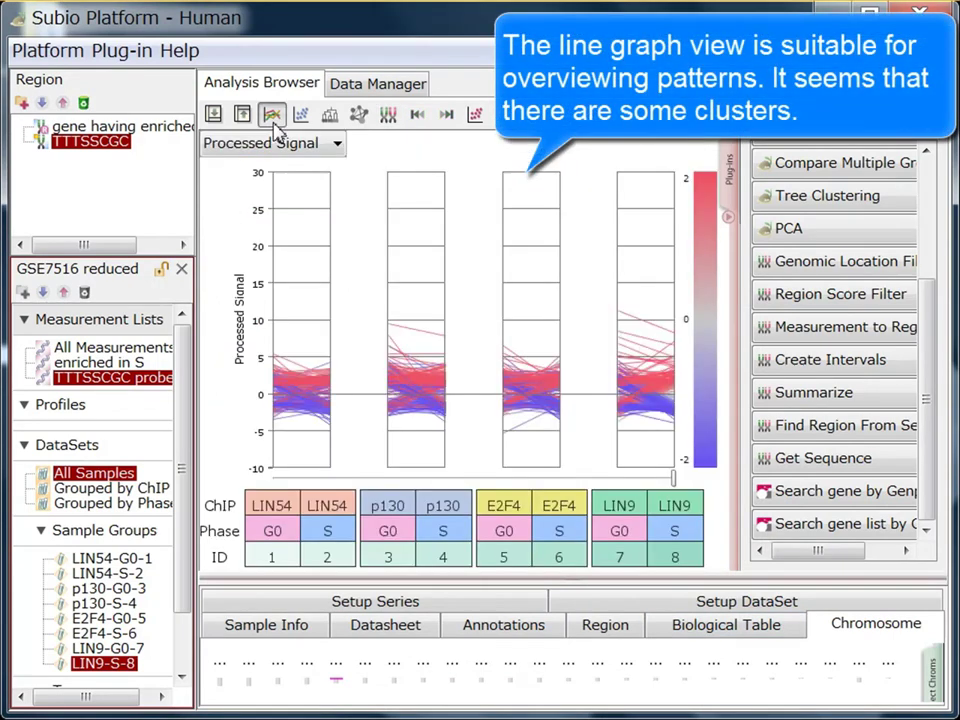
pyautogui.click(252, 348)
pyautogui.doubleClick(347, 292)
pyautogui.write('5')
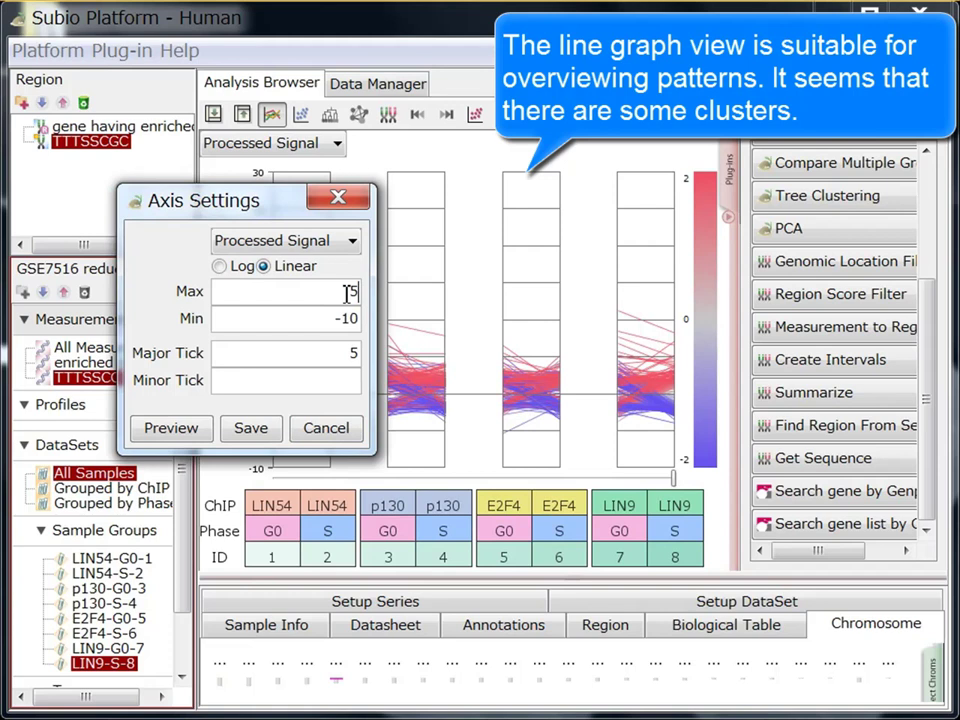
pyautogui.press('Tab')
pyautogui.write('-')
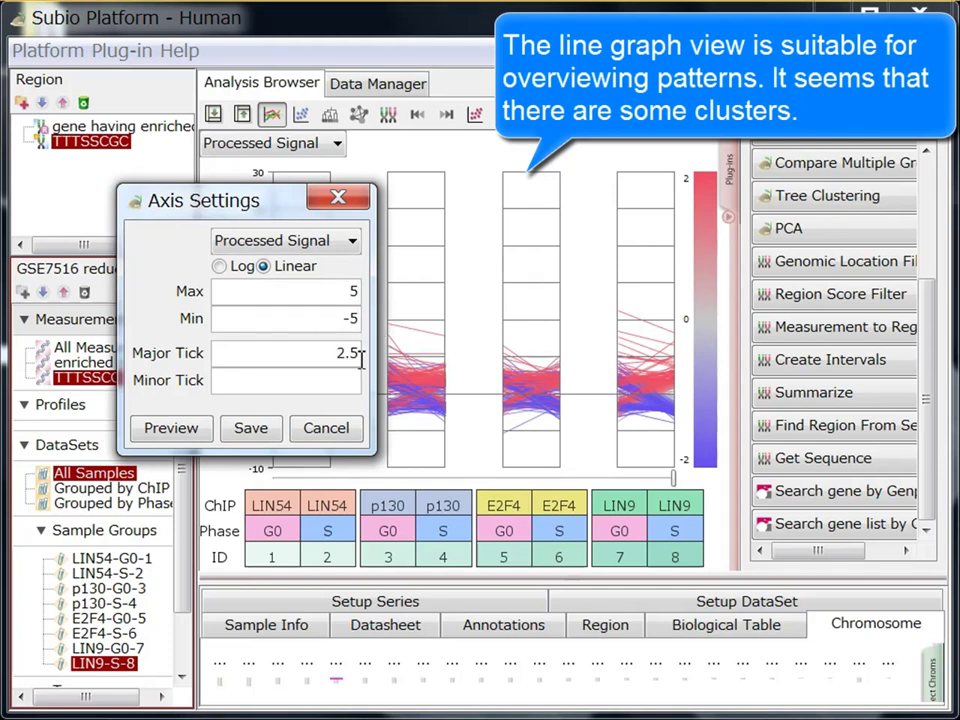
pyautogui.click(247, 443)
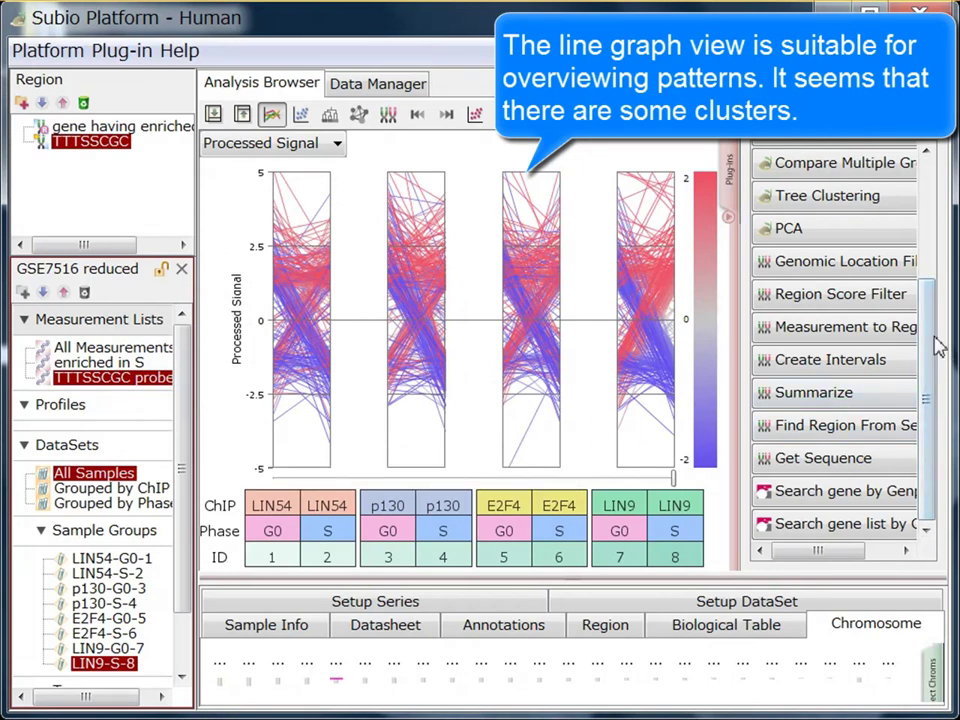
# Step: Run tree clustering on the TTTSSCGC probes with Uncentered Correlation and save the tree in the "TTTSSCGC probes" folder
pyautogui.moveTo(938, 345); pyautogui.dragTo(934, 243)
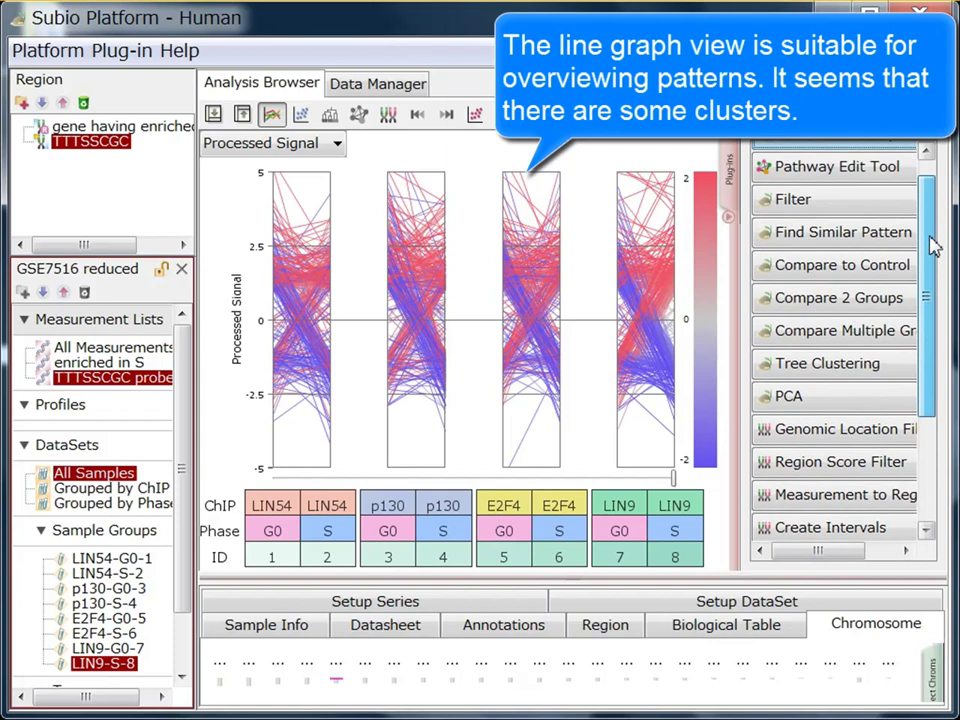
pyautogui.click(872, 367)
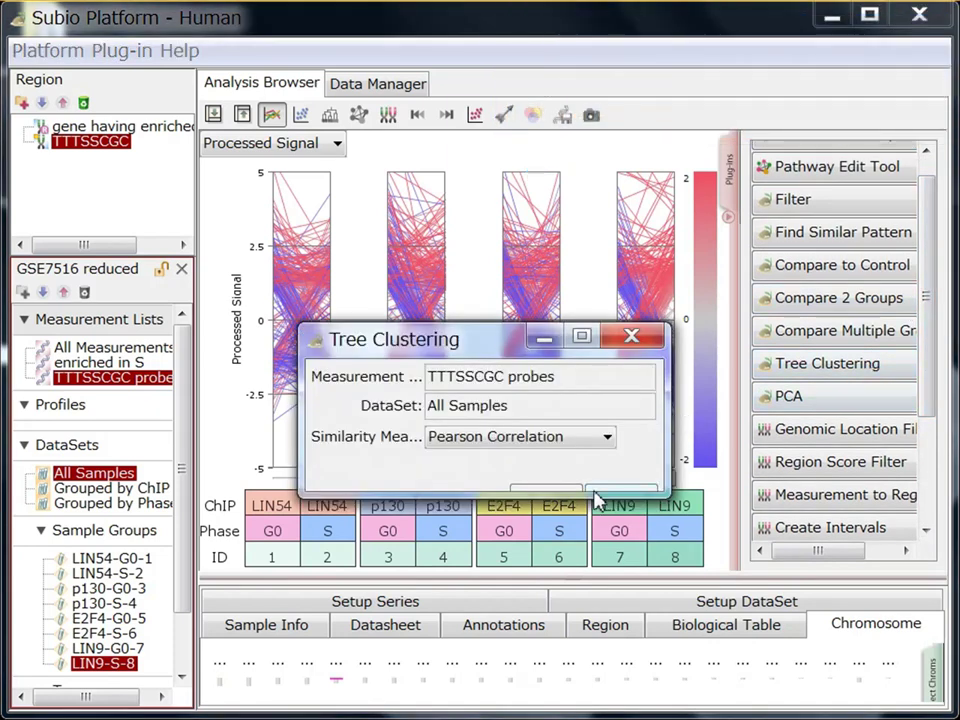
pyautogui.click(583, 440)
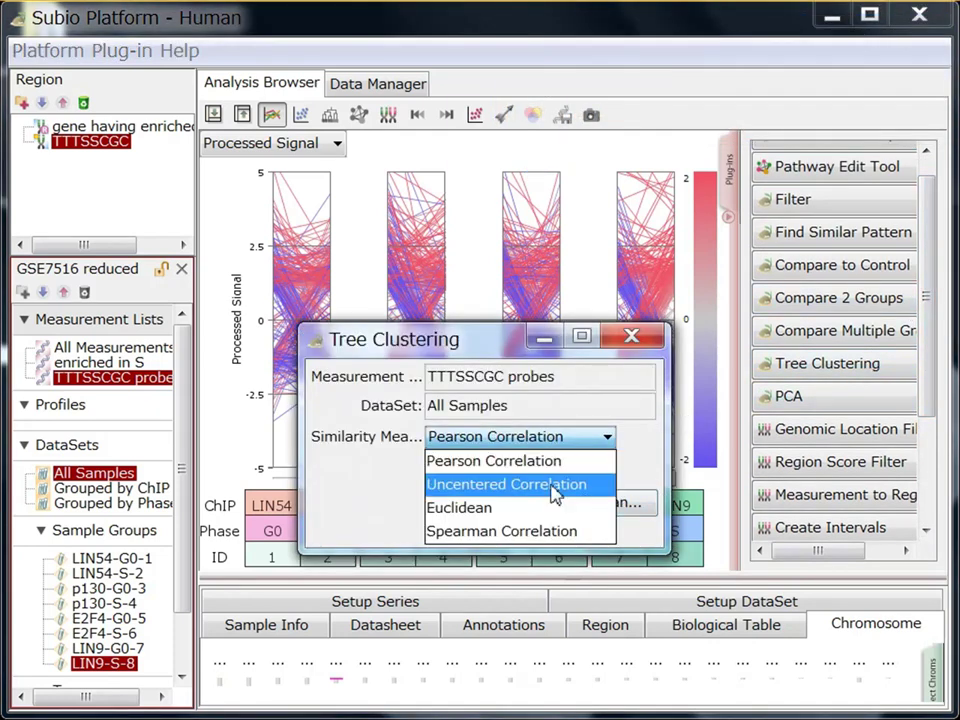
pyautogui.click(552, 485)
pyautogui.click(553, 503)
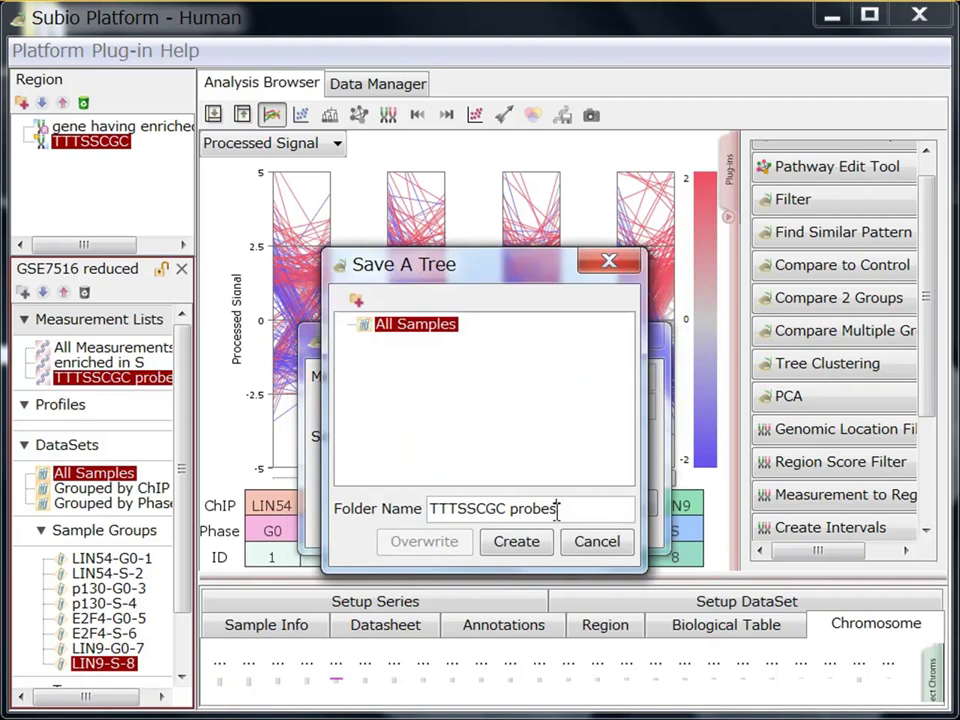
pyautogui.click(516, 541)
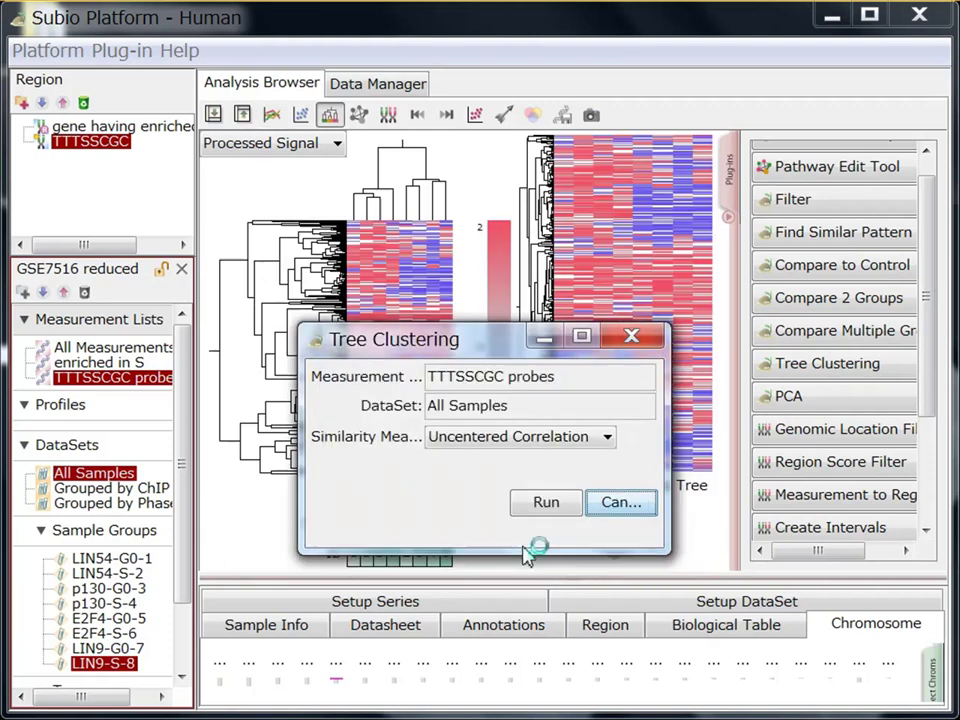
pyautogui.click(630, 506)
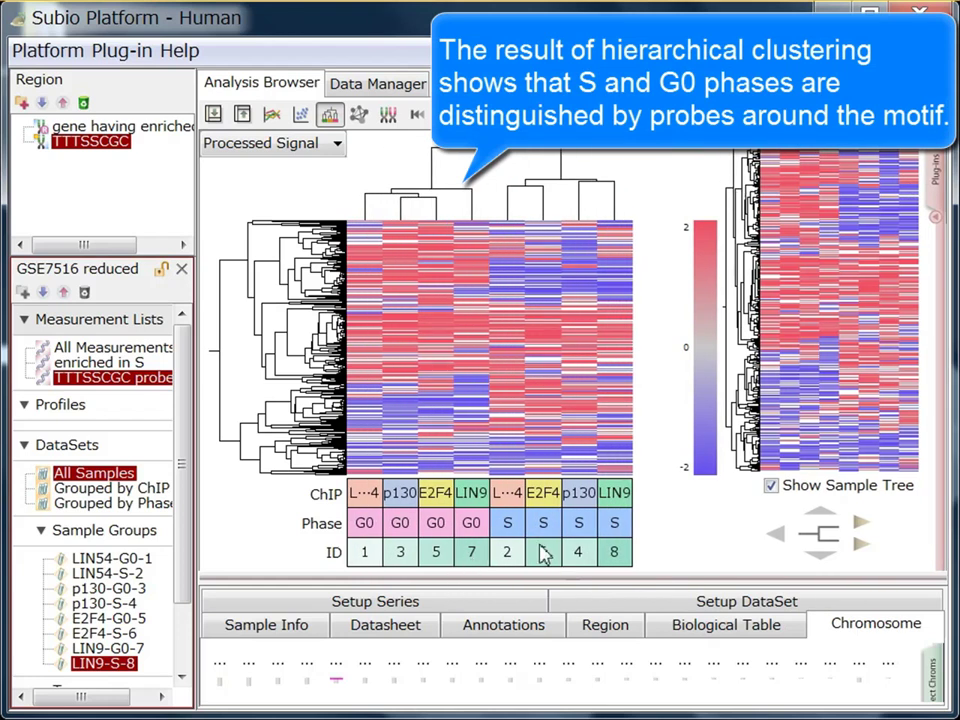
# Step: Hide the sample tree and view the upper probe cluster, high in G0 and low in S, on the line graph
pyautogui.click(770, 487)
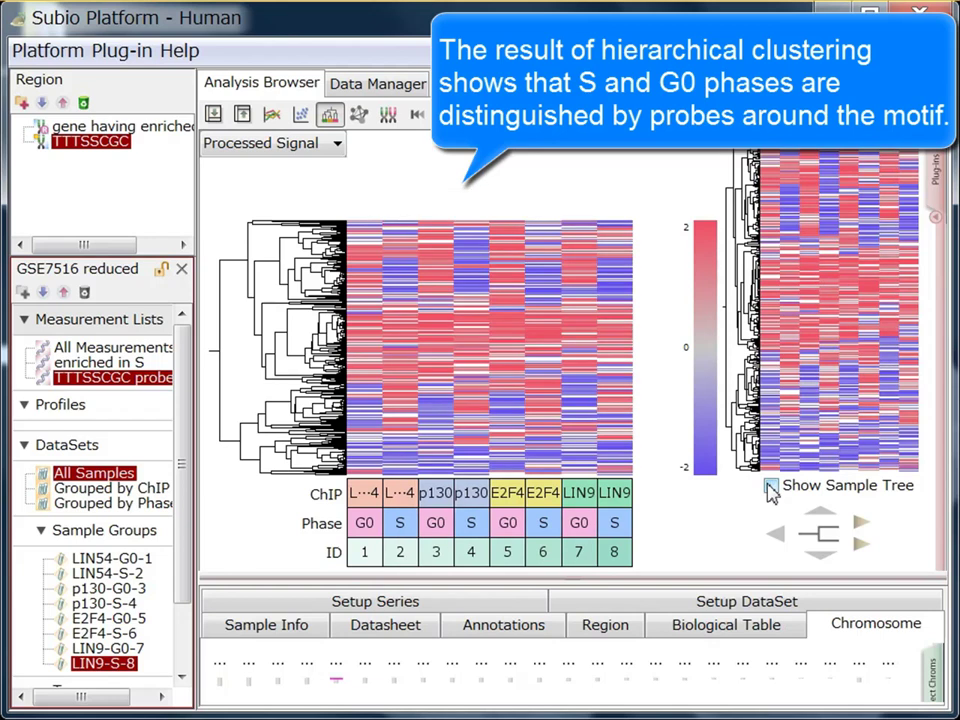
pyautogui.click(294, 283)
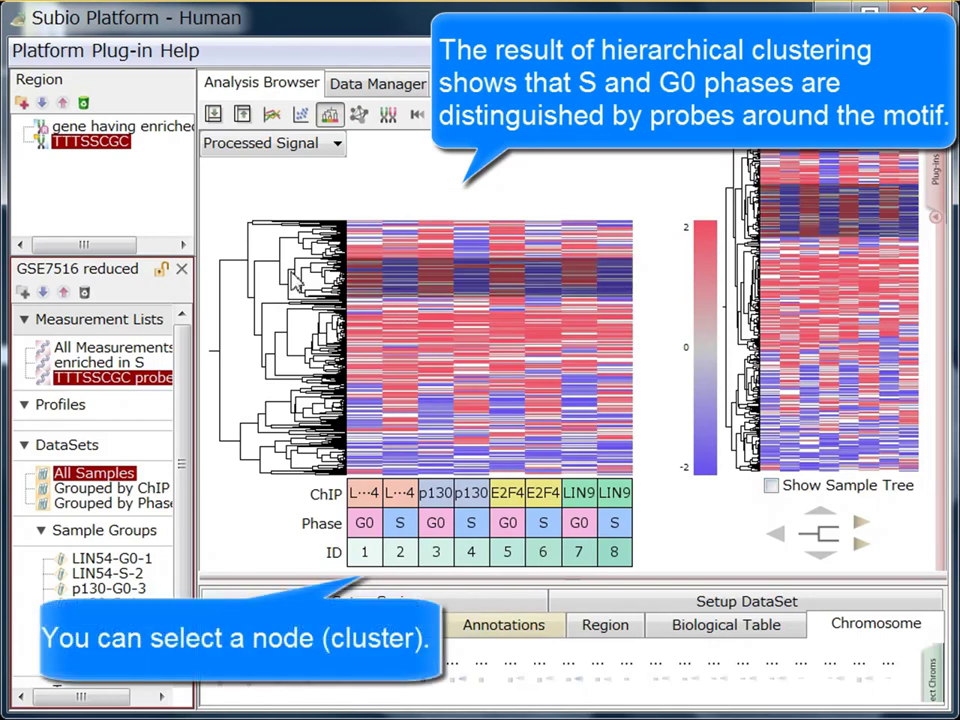
pyautogui.click(271, 115)
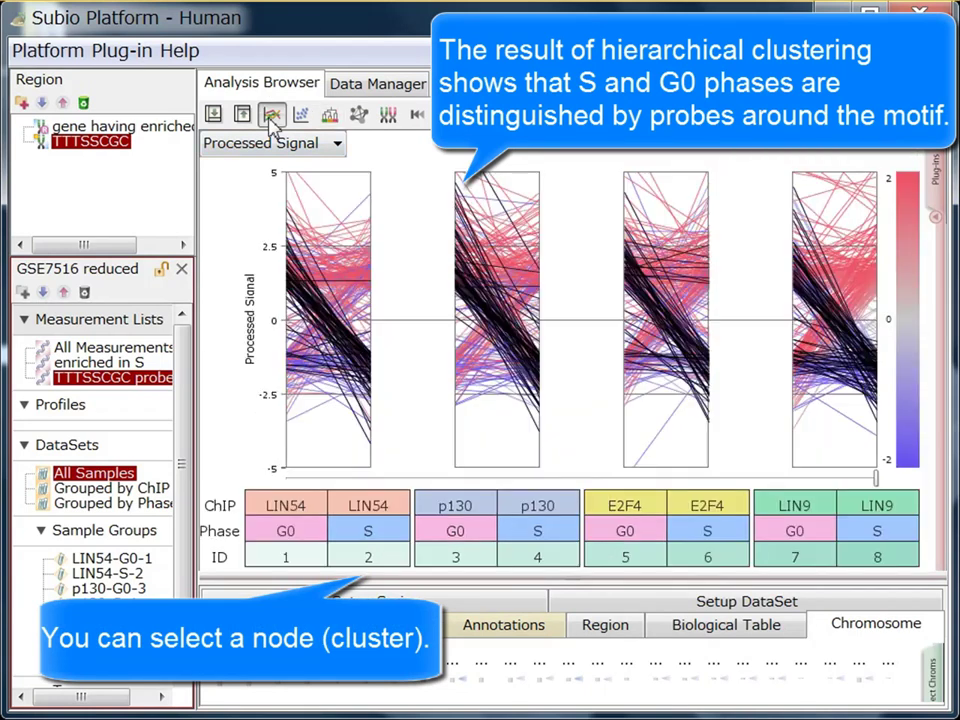
# Step: Select the lower probe cluster whose signals rise from G0 to S and save it as a measurement list named "up"
pyautogui.click(331, 116)
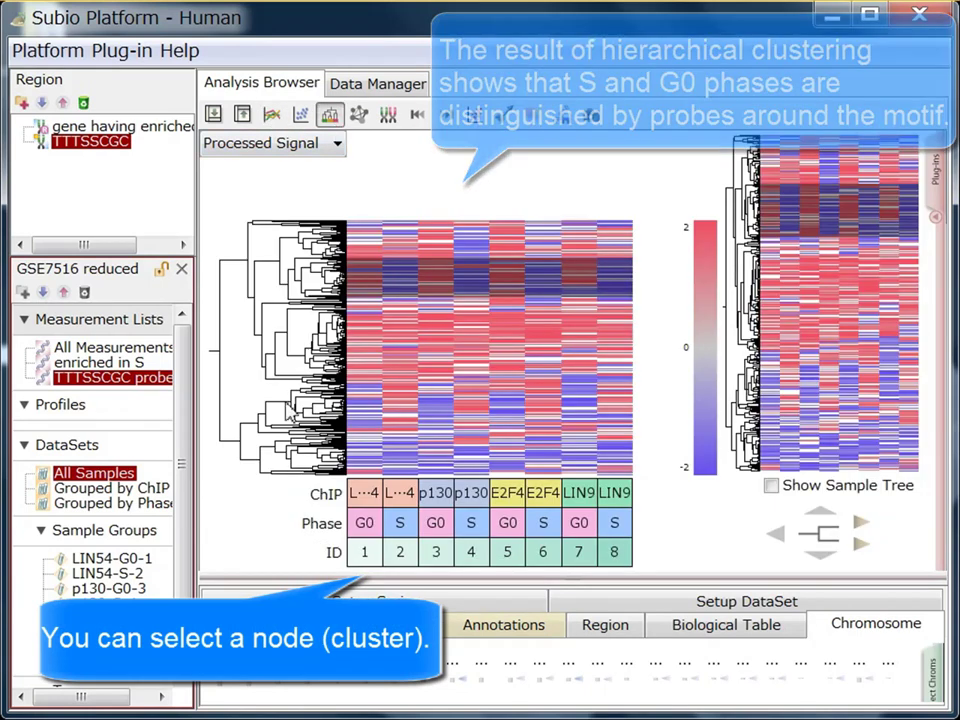
pyautogui.click(215, 303)
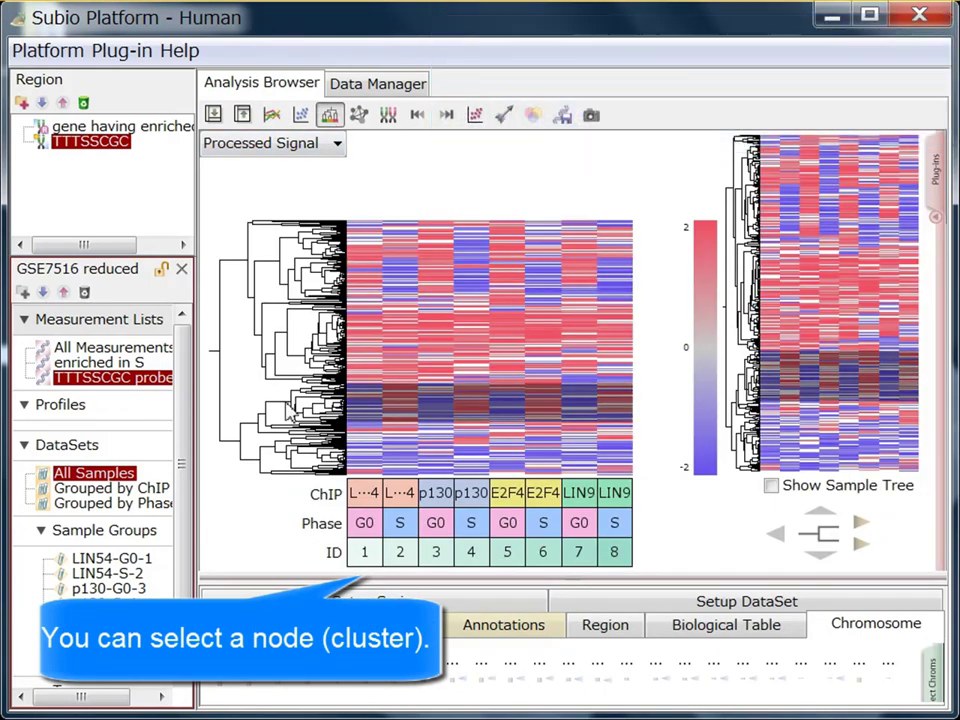
pyautogui.click(272, 117)
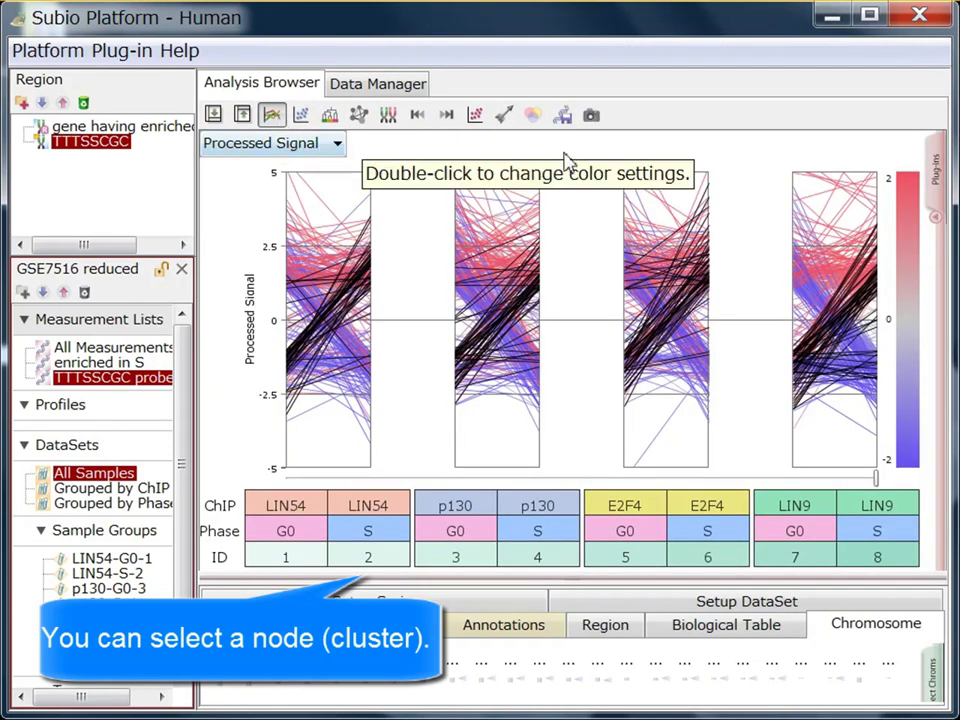
pyautogui.click(566, 119)
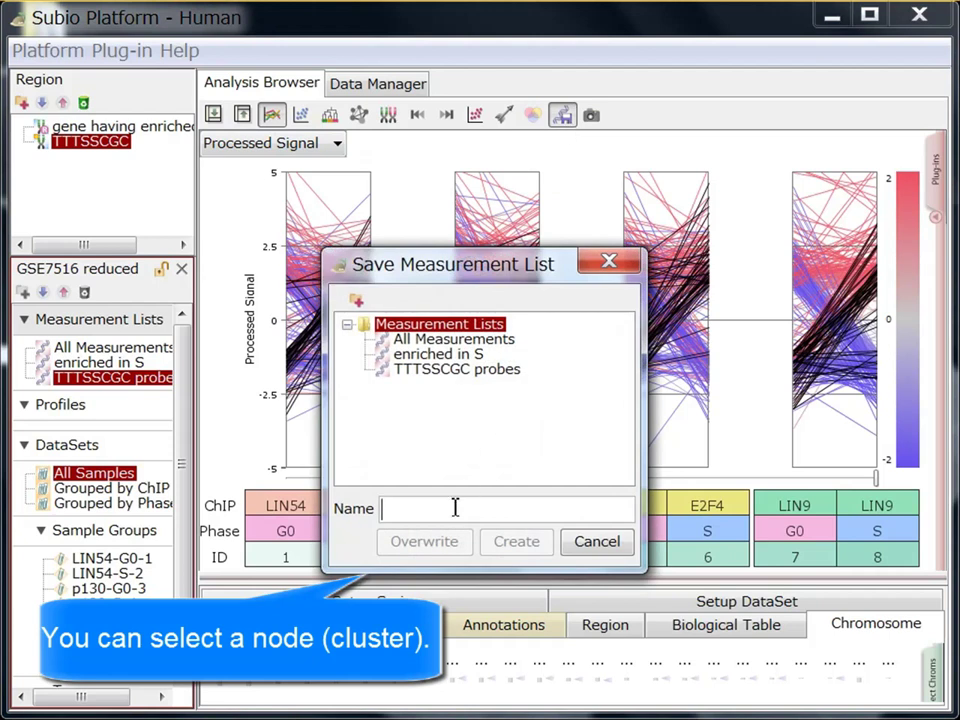
pyautogui.write('up')
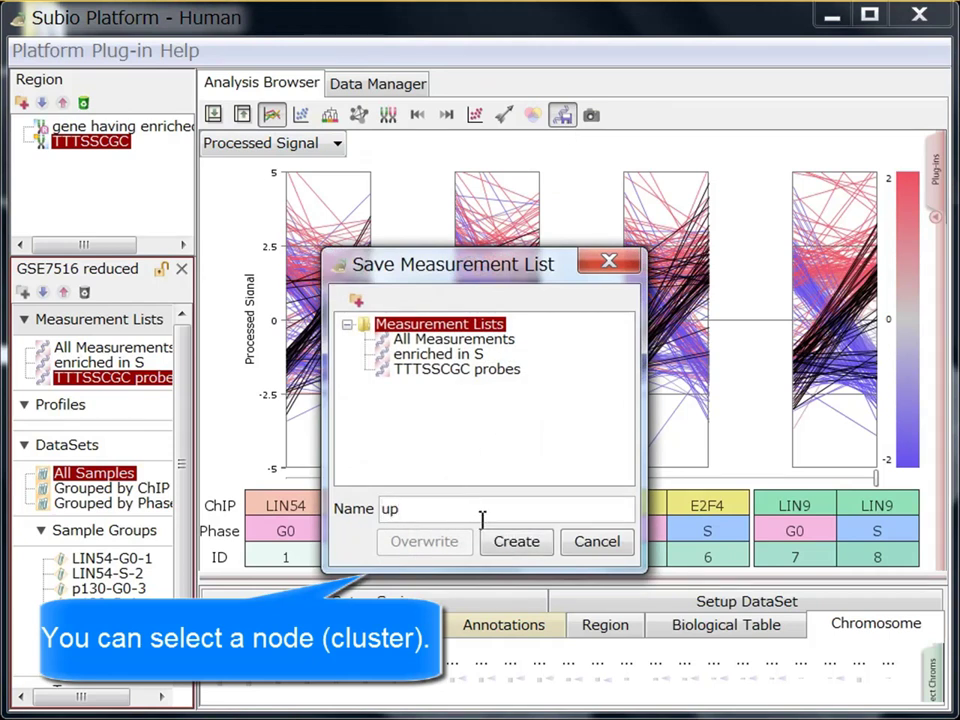
pyautogui.click(538, 551)
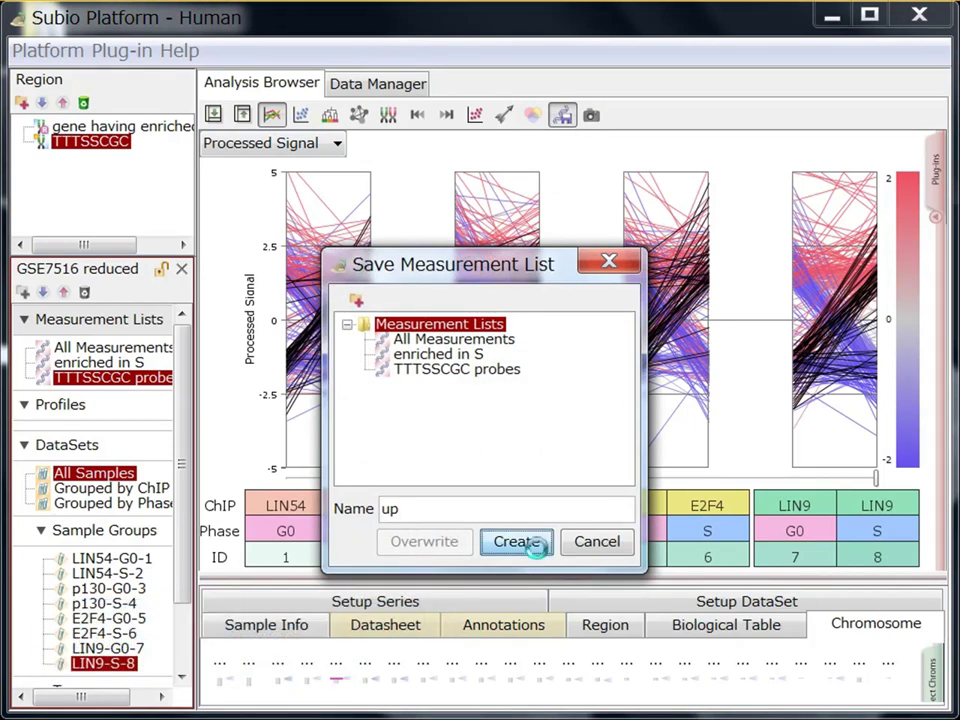
# Step: In the full TTTSSCGC probes tree, select the upper cluster that falls from G0 to S and save it as measurement list "down"
pyautogui.click(330, 115)
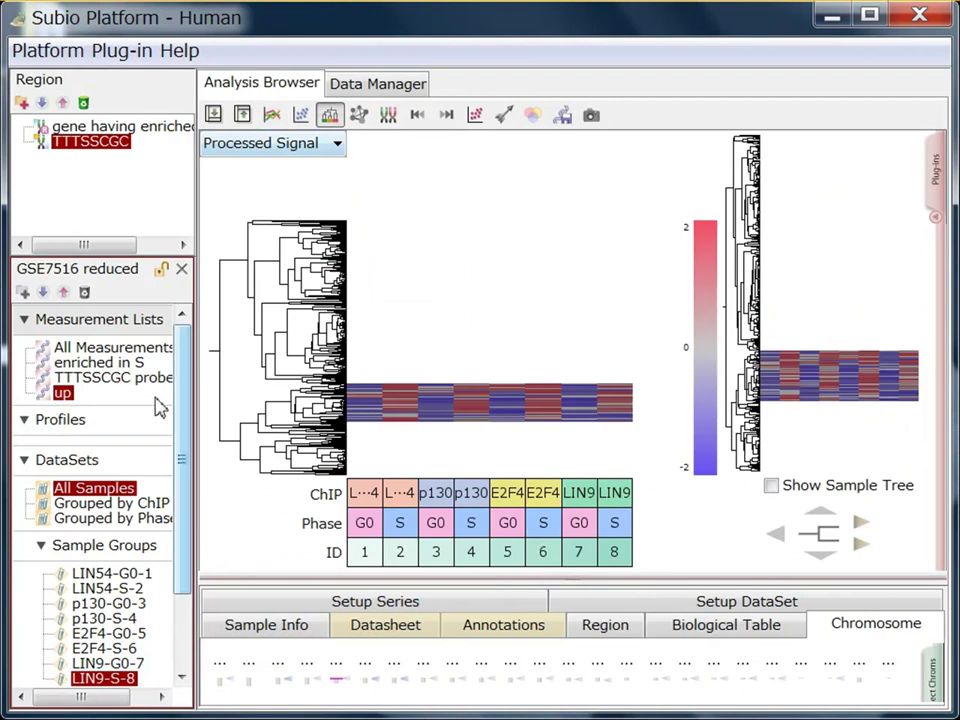
pyautogui.click(131, 379)
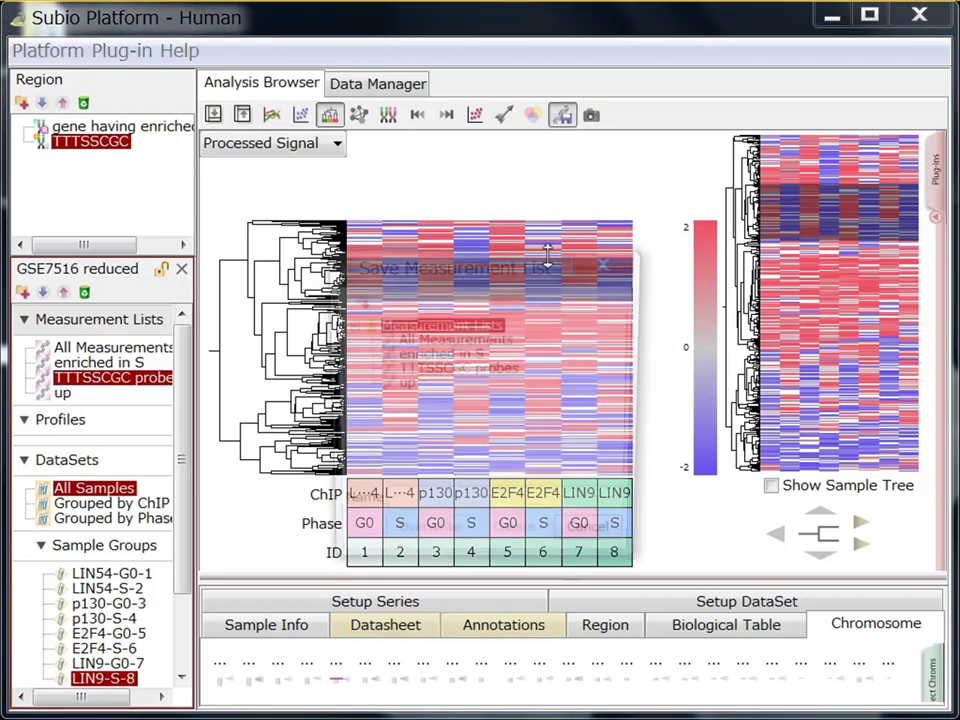
pyautogui.write('down')
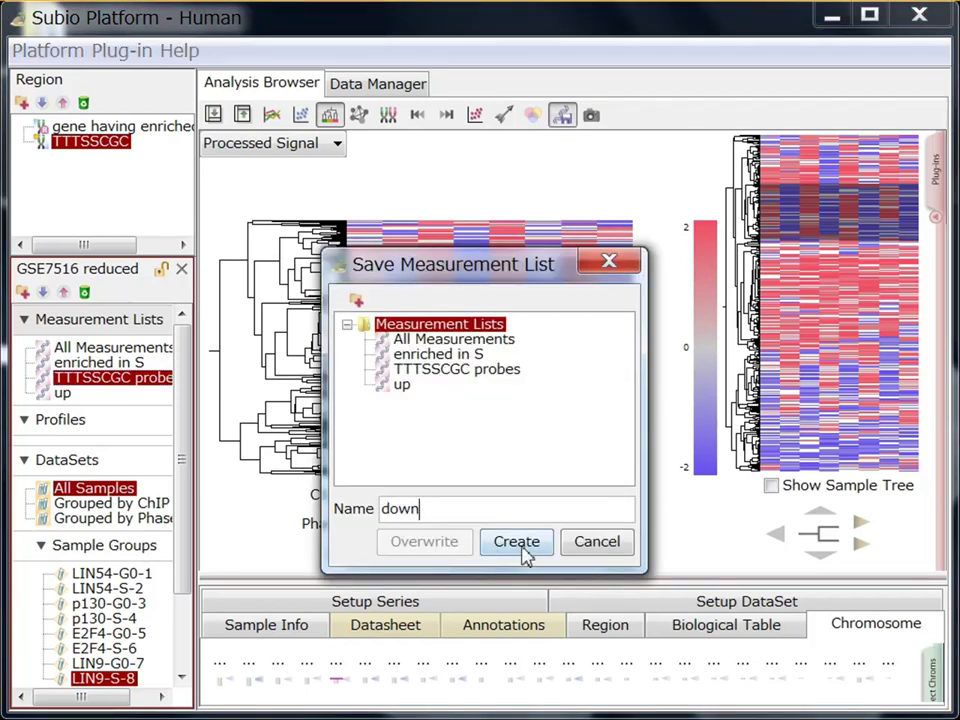
pyautogui.click(520, 546)
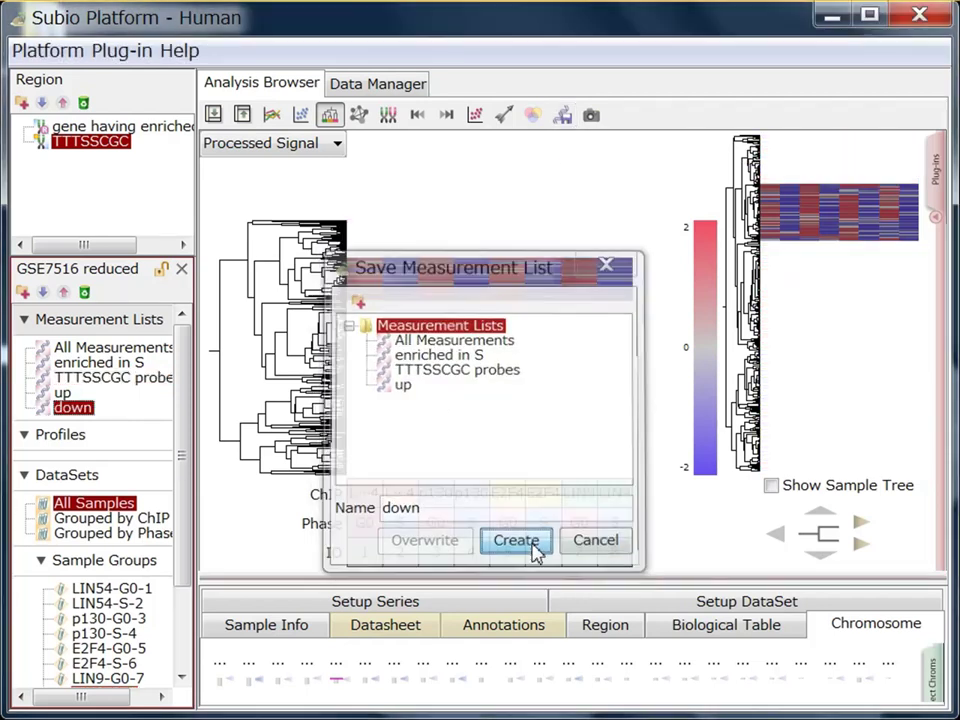
# Step: Compare the line graphs of the down, TTTSSCGC probes and up measurement lists
pyautogui.click(271, 115)
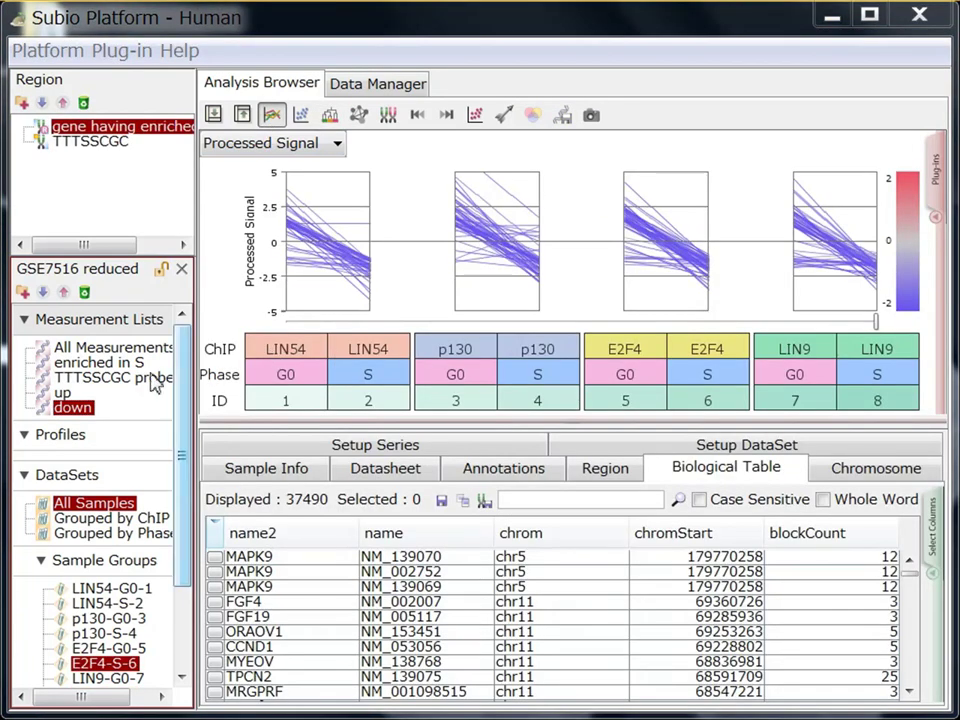
pyautogui.click(152, 379)
pyautogui.click(66, 393)
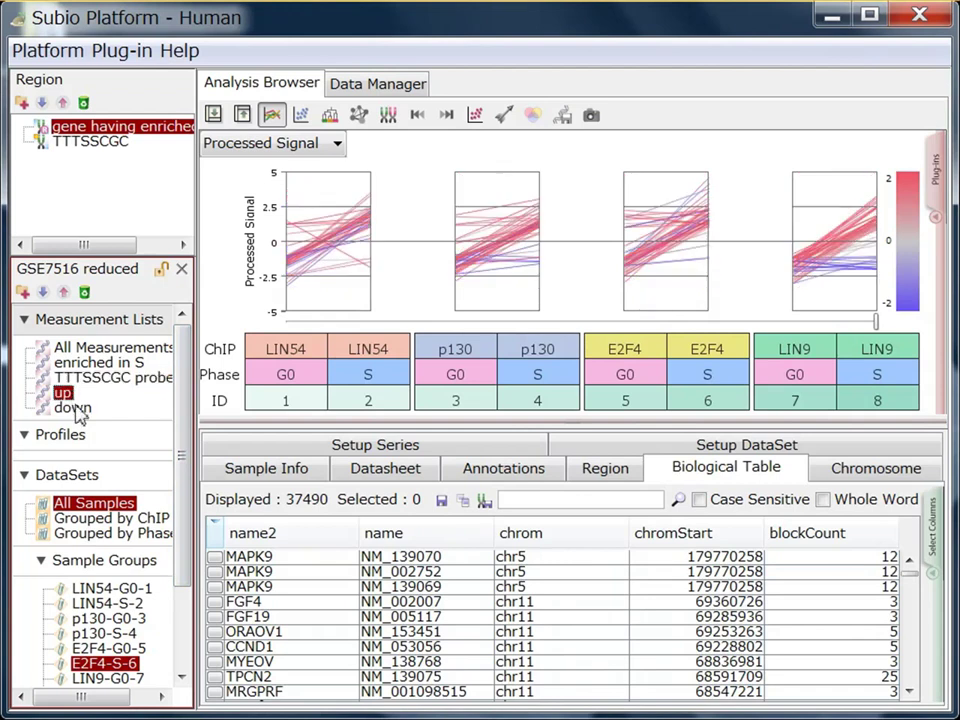
# Step: Set up a Genomic Location Filter with the "down" measurement list as reference track, searching Upstream of Query Track against RefSeq (hg16)
pyautogui.click(72, 408)
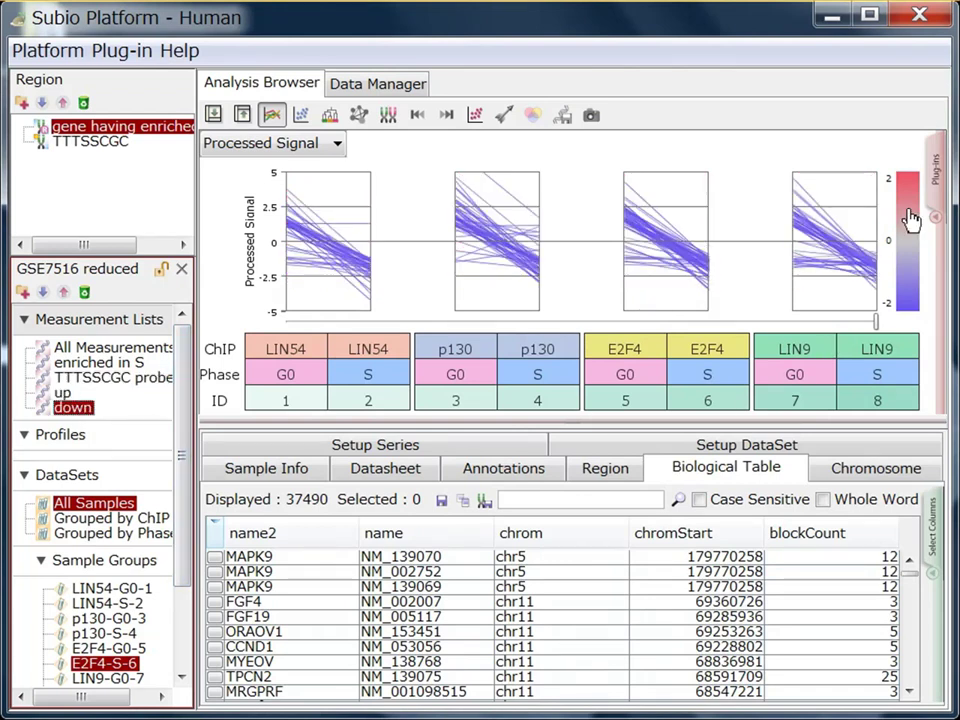
pyautogui.moveTo(943, 189)
pyautogui.click(870, 228)
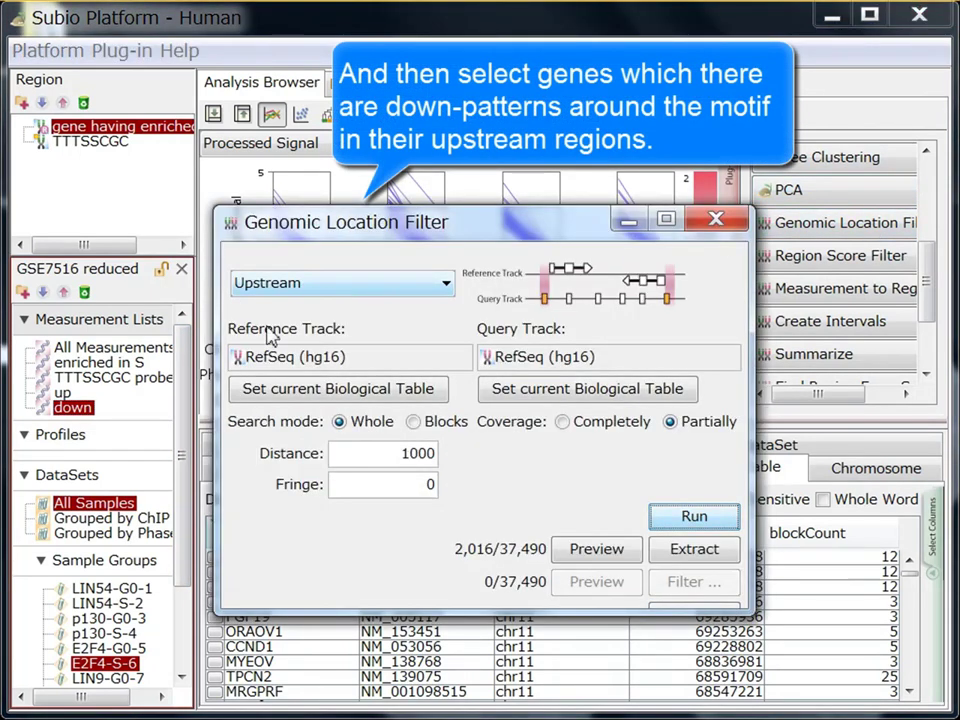
pyautogui.moveTo(73, 407); pyautogui.dragTo(330, 358)
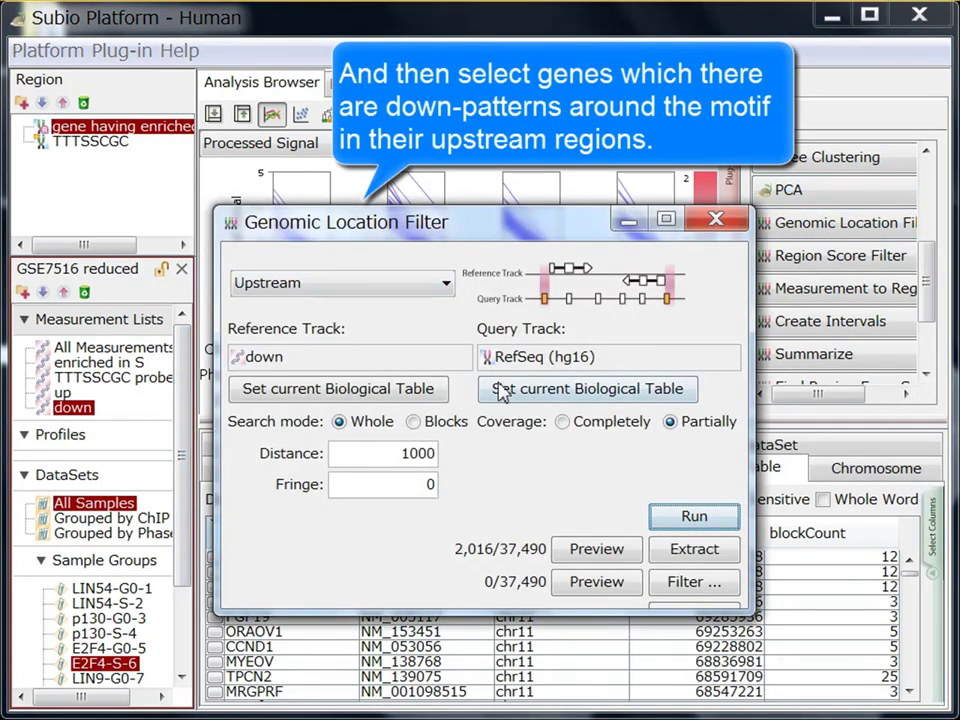
pyautogui.click(388, 284)
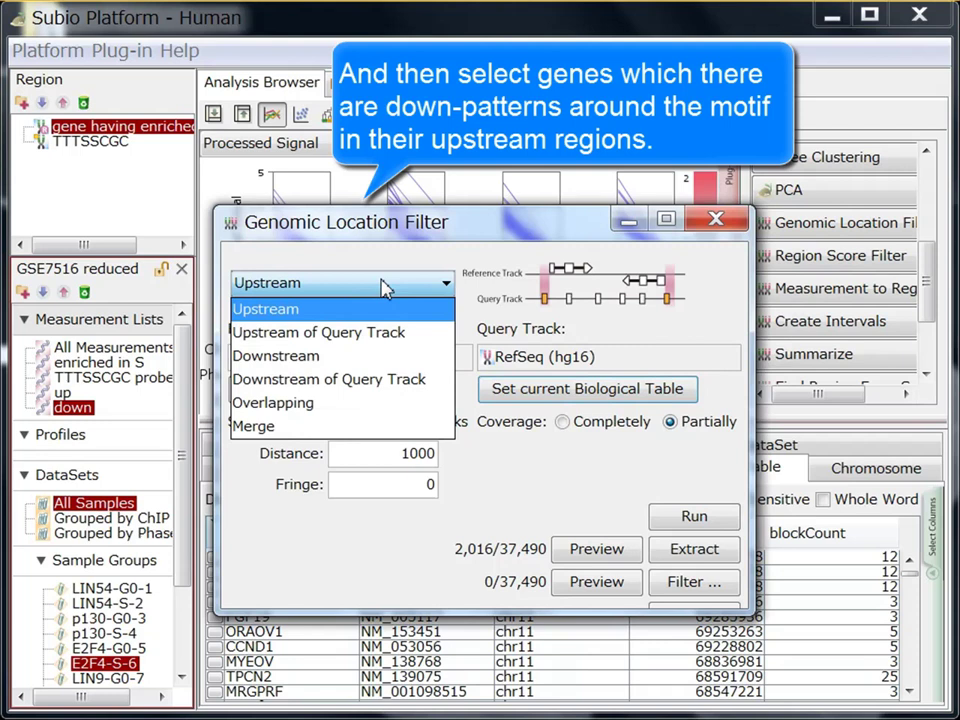
pyautogui.click(370, 332)
# Step: Set the filter's distance to 2000 and fringe to 500, and run it
pyautogui.doubleClick(414, 456)
pyautogui.click(415, 458)
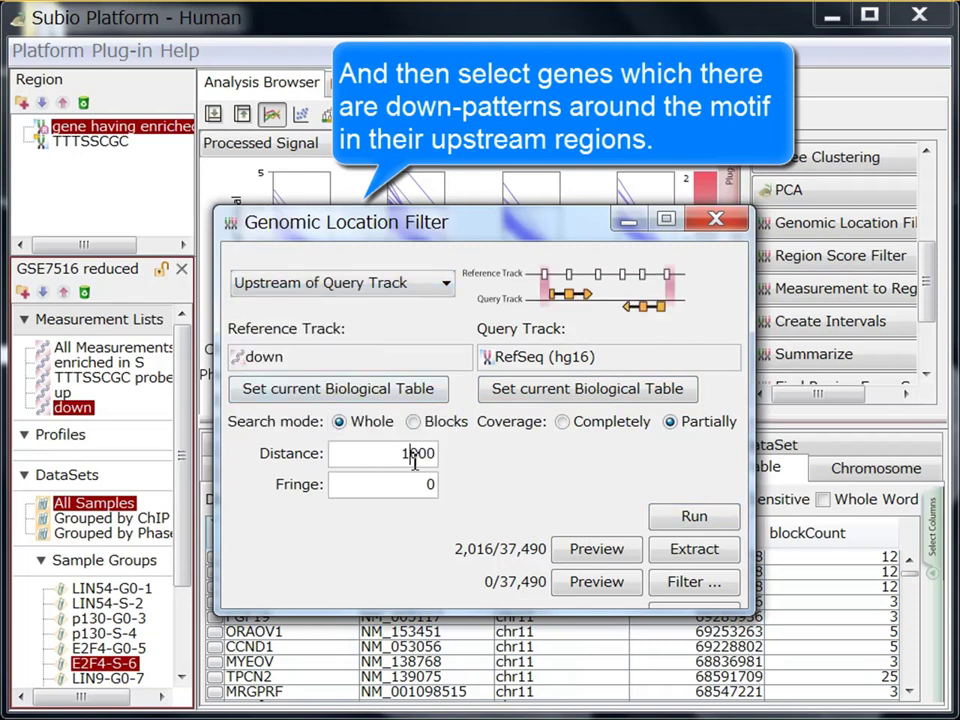
pyautogui.press('Tab')
pyautogui.write('5')
pyautogui.click(686, 522)
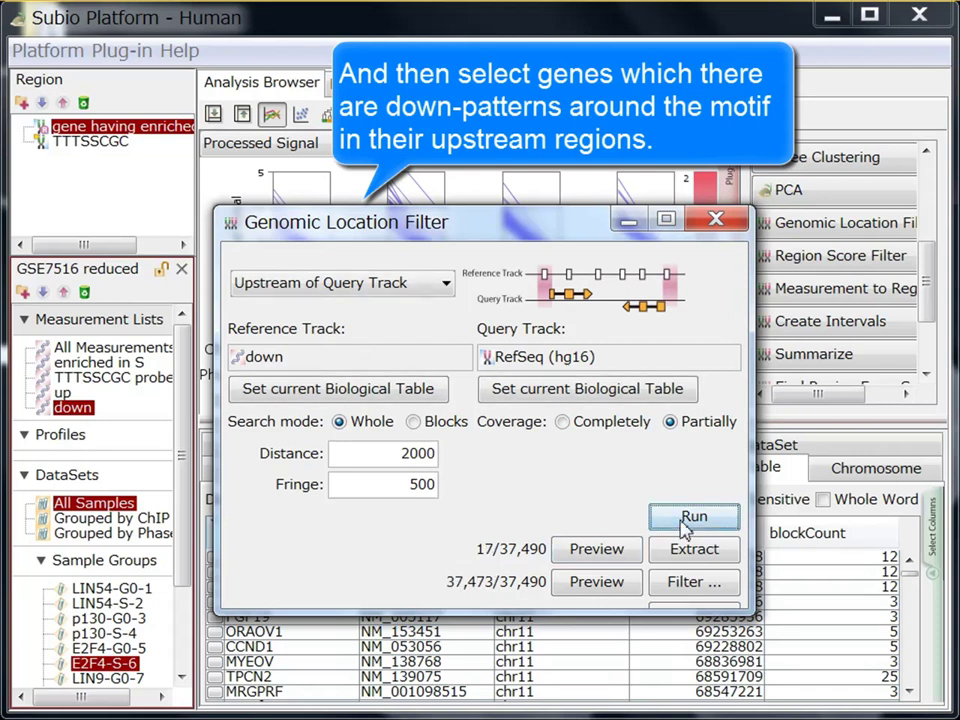
# Step: Preview the genes matched by the location filter and look through them in the Biological Table
pyautogui.click(597, 549)
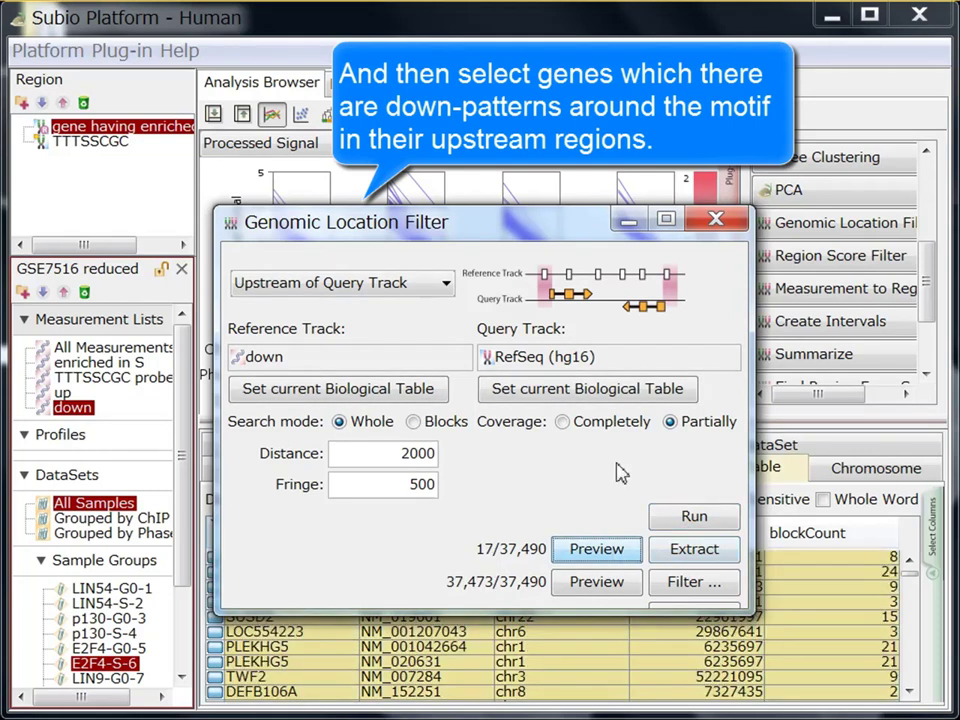
pyautogui.moveTo(540, 222); pyautogui.dragTo(779, 140)
pyautogui.moveTo(498, 148); pyautogui.dragTo(663, 34)
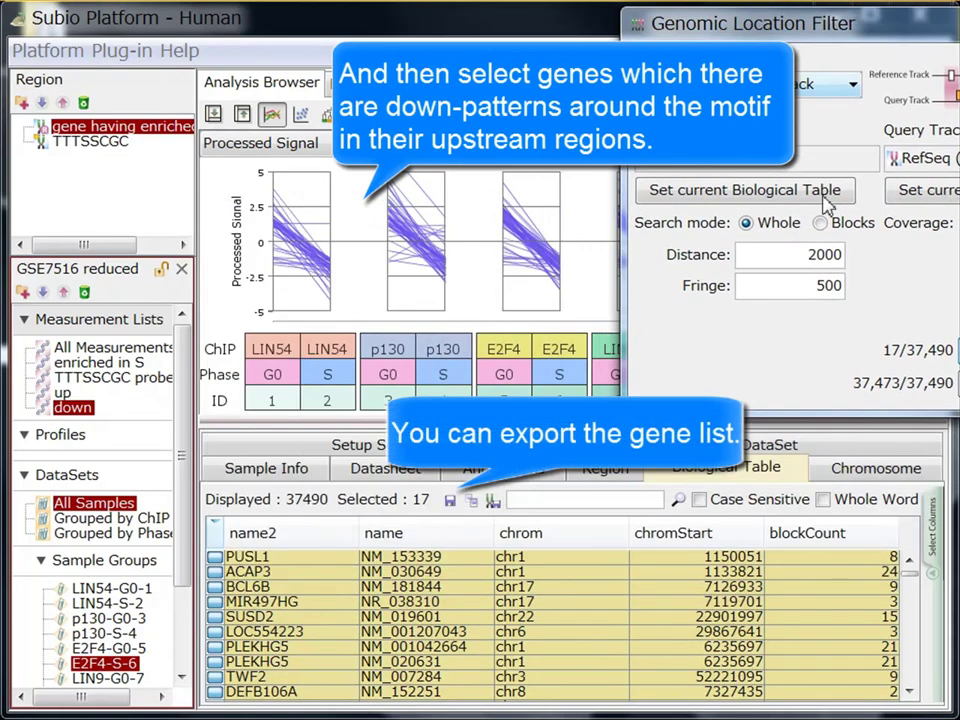
pyautogui.scroll(-3, 385, 615)
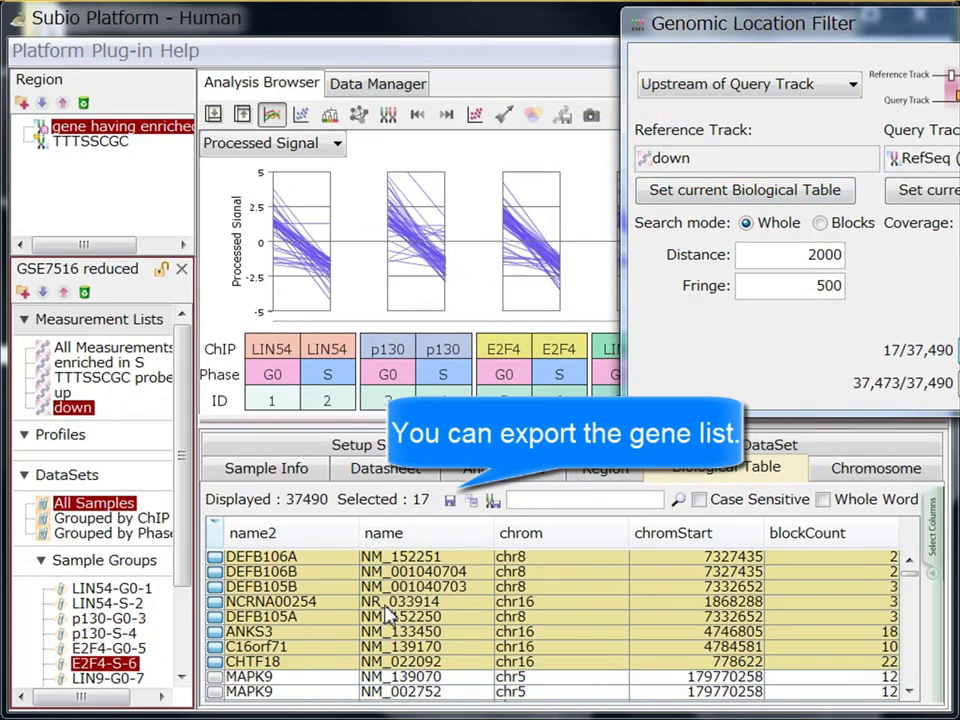
pyautogui.scroll(3, 388, 615)
# Step: Show the matched genes on the chromosomes and view the marked region at the start of chromosome 16 in the genome browser
pyautogui.click(872, 468)
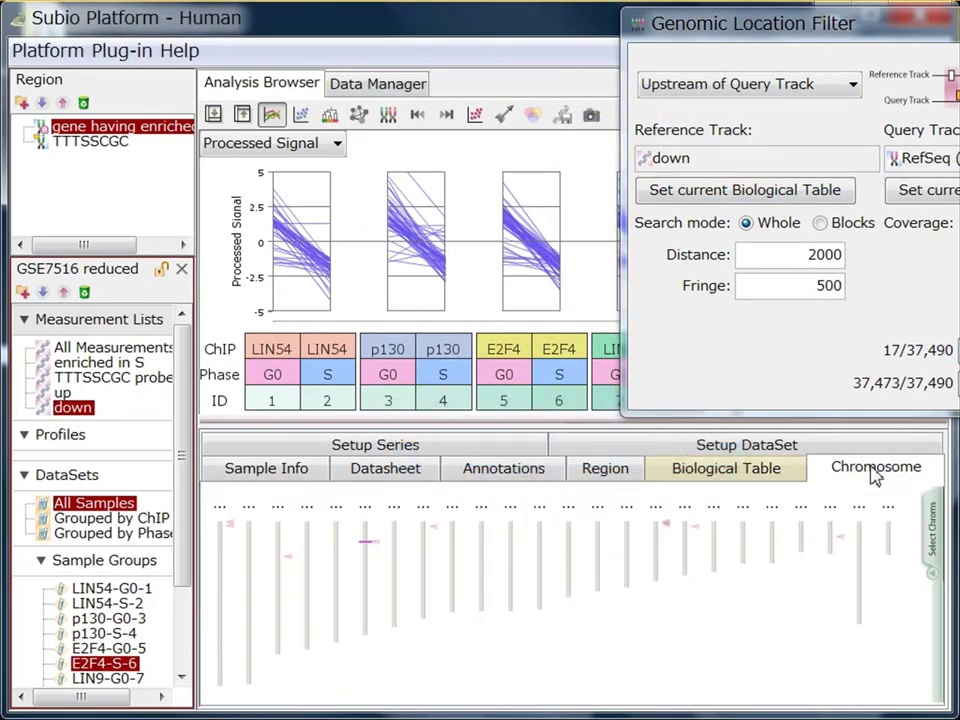
pyautogui.click(662, 523)
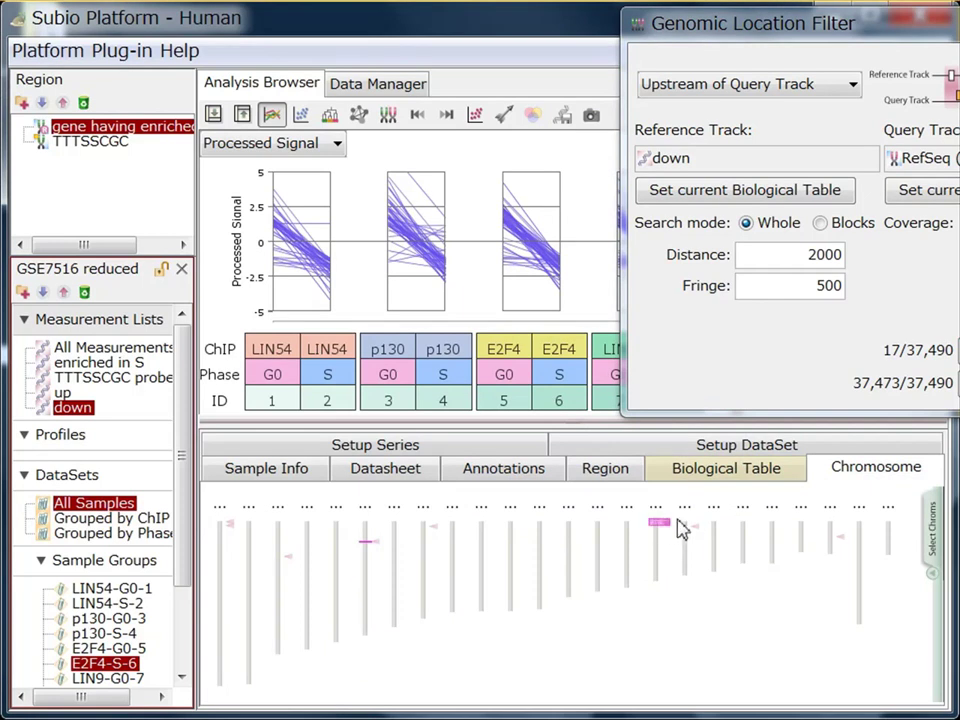
pyautogui.click(388, 114)
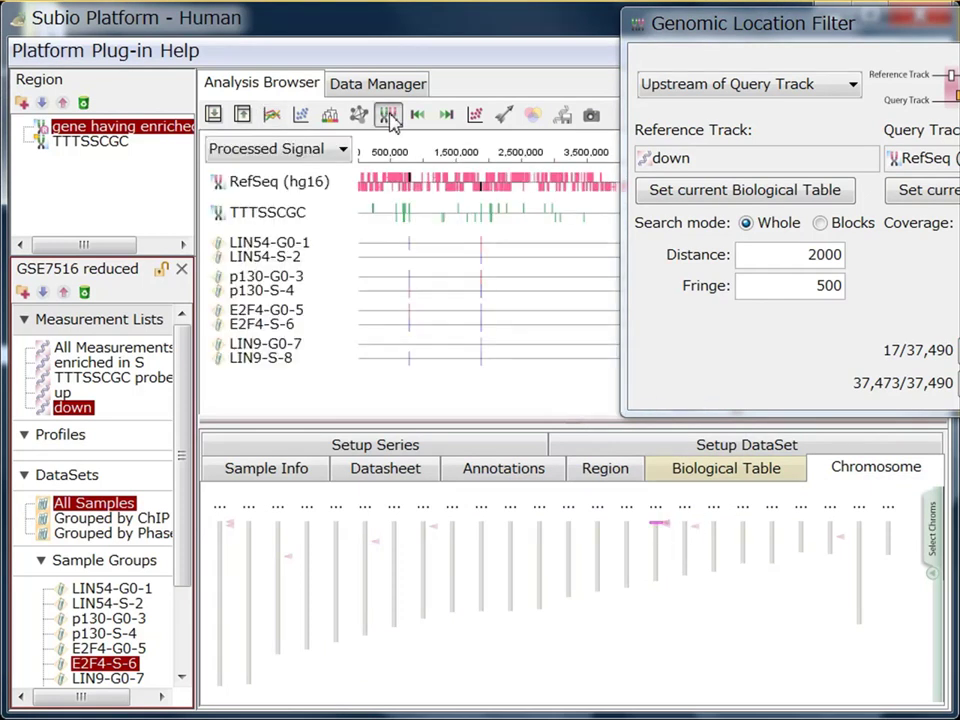
# Step: Extract the matched genes, save them as the region "genes having TTTSSCGC (down) in upstream", and close the filter
pyautogui.moveTo(889, 28); pyautogui.dragTo(738, 87)
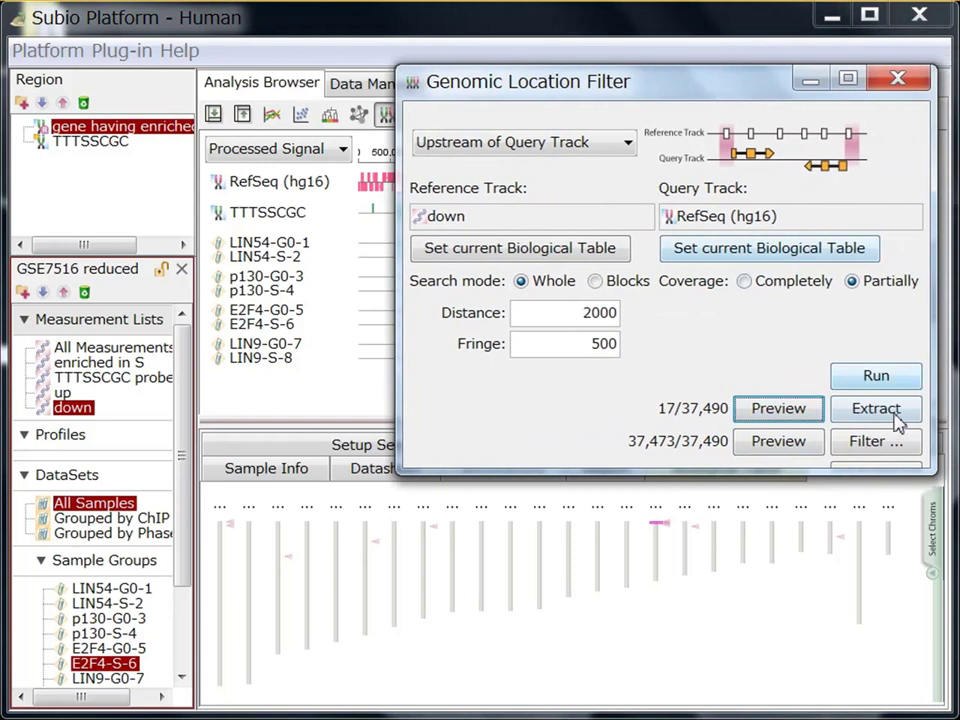
pyautogui.click(893, 420)
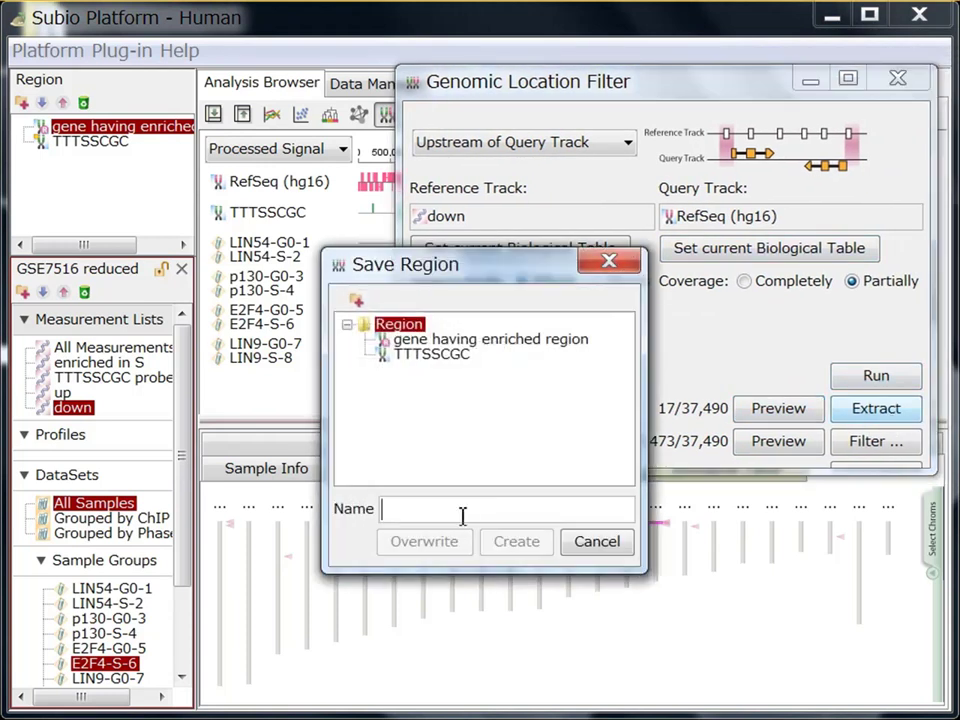
pyautogui.click(463, 512)
pyautogui.write('genes ha')
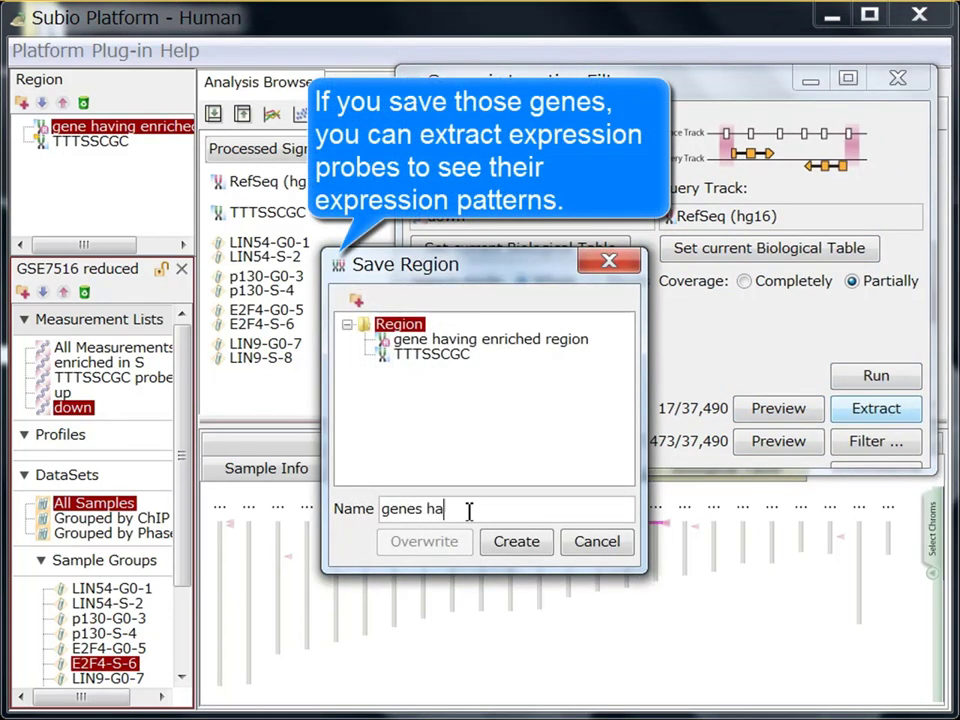
pyautogui.write('ving TTTSSCGC (down')
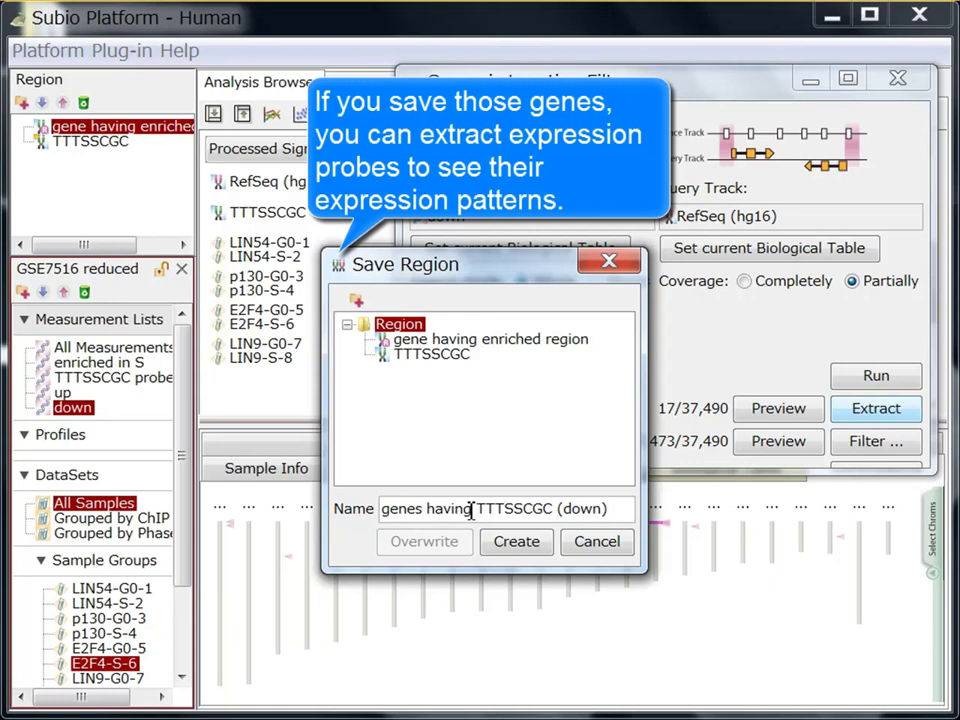
pyautogui.write('upstream')
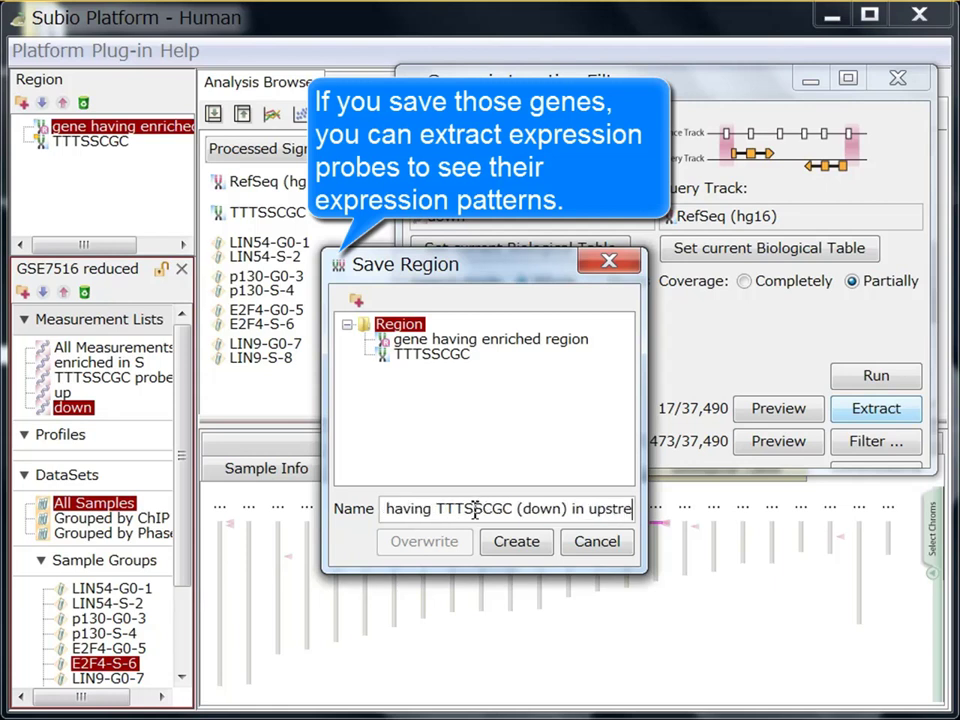
pyautogui.click(511, 546)
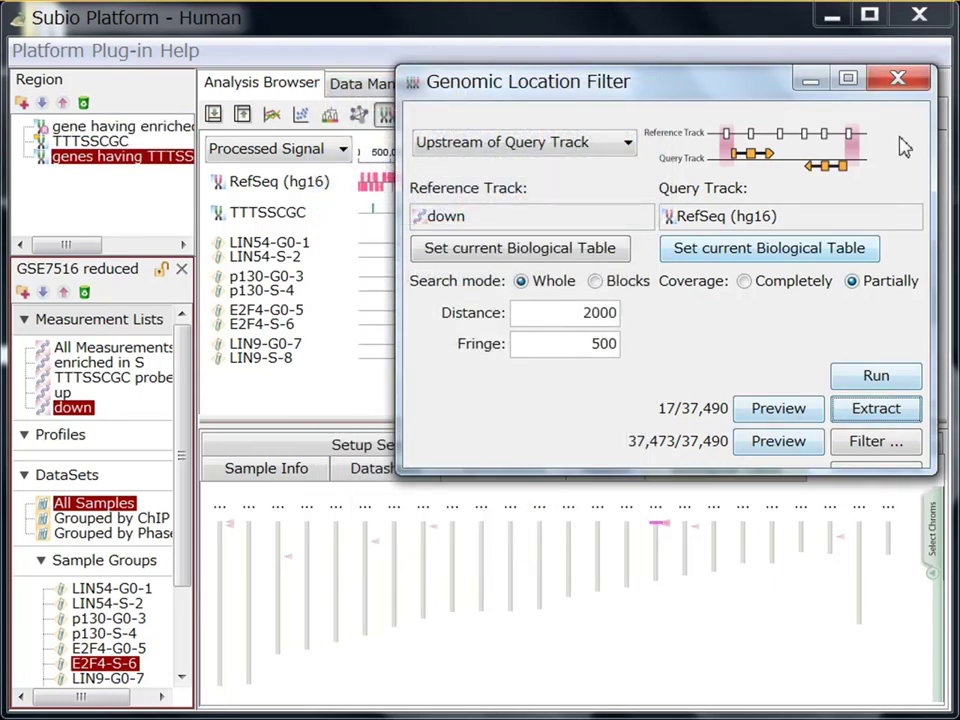
pyautogui.click(908, 86)
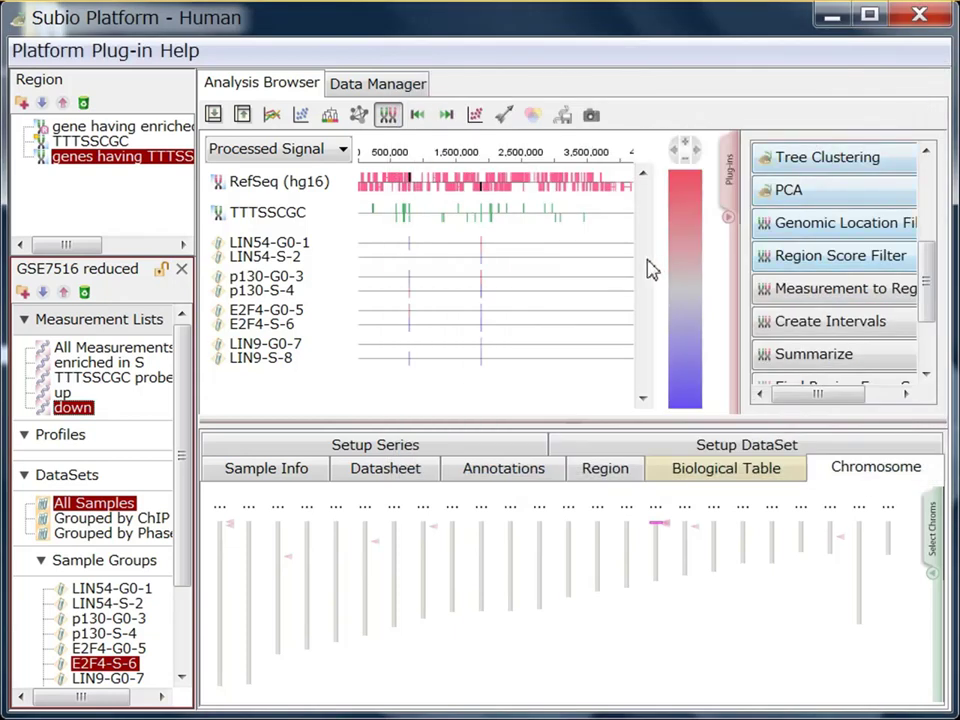
# Step: Display All Measurements around the matched gene near 1,868,000–1,876,000 and add the saved gene region as a genome track
pyautogui.scroll(3, 488, 247)
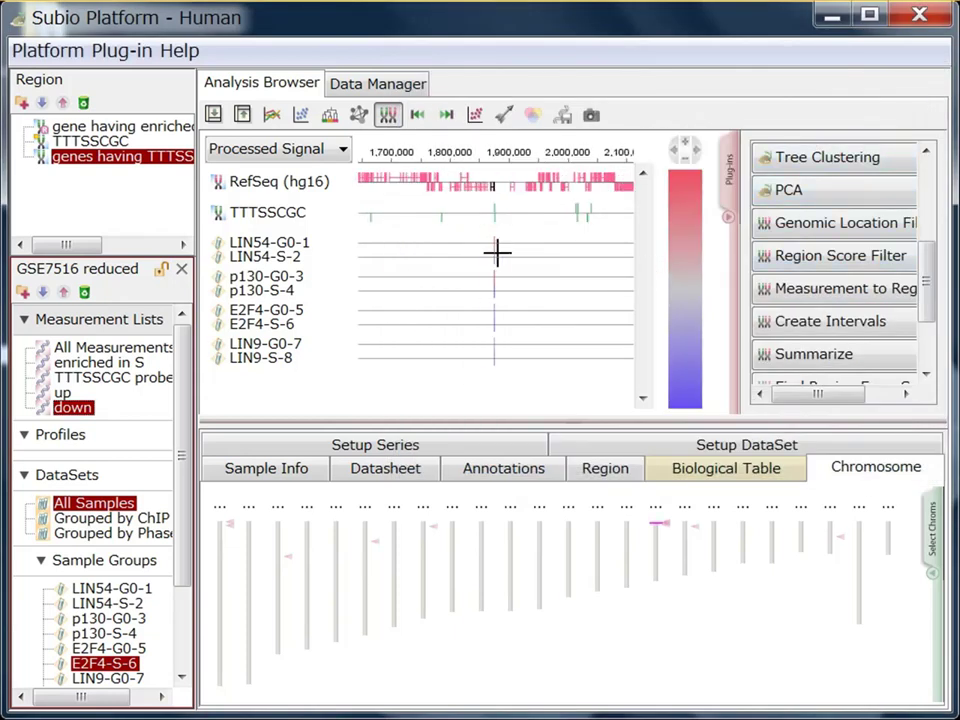
pyautogui.scroll(5, 497, 253)
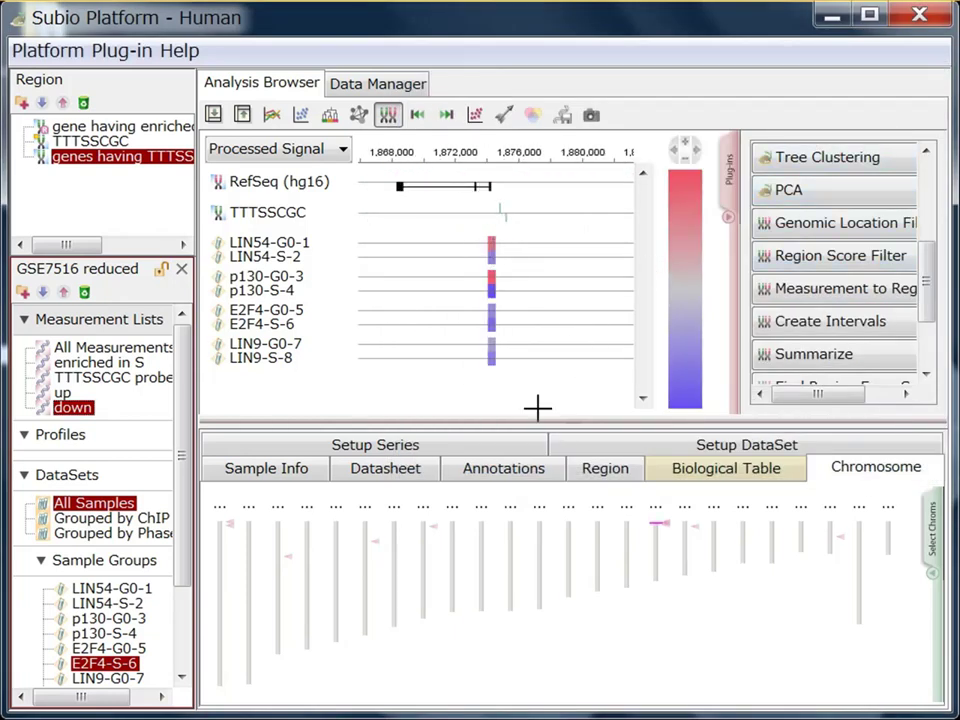
pyautogui.click(151, 351)
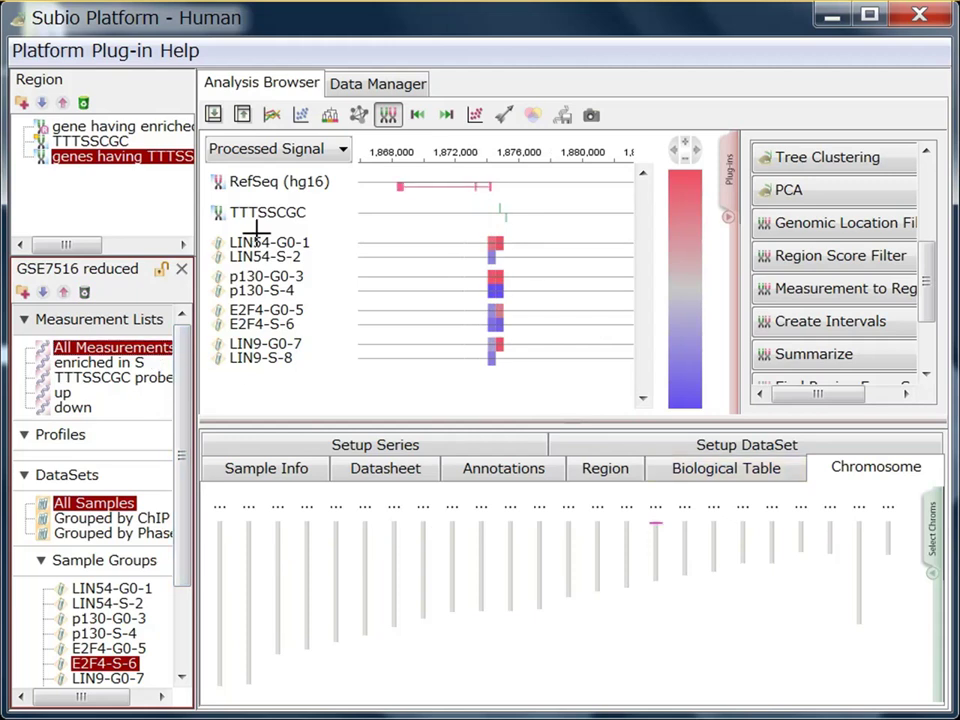
pyautogui.moveTo(136, 170); pyautogui.dragTo(358, 214)
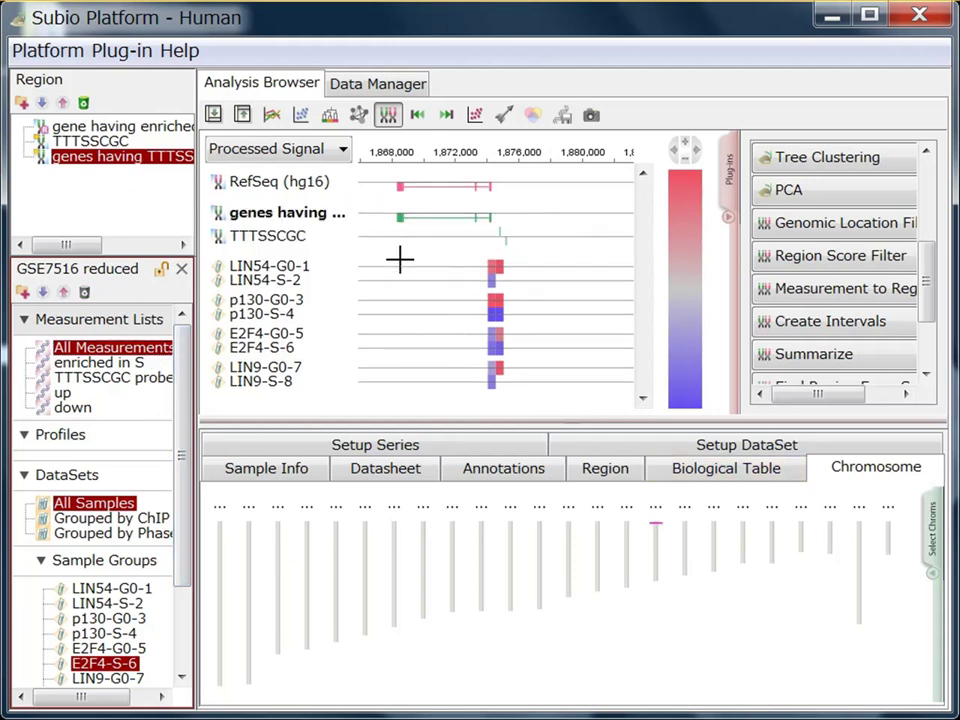
# Step: Compare sample groups E2F4-S-6 and E2F4-G0-5 over All Measurements at a fold change of 4, previewing the probes on the decreasing side
pyautogui.click(271, 114)
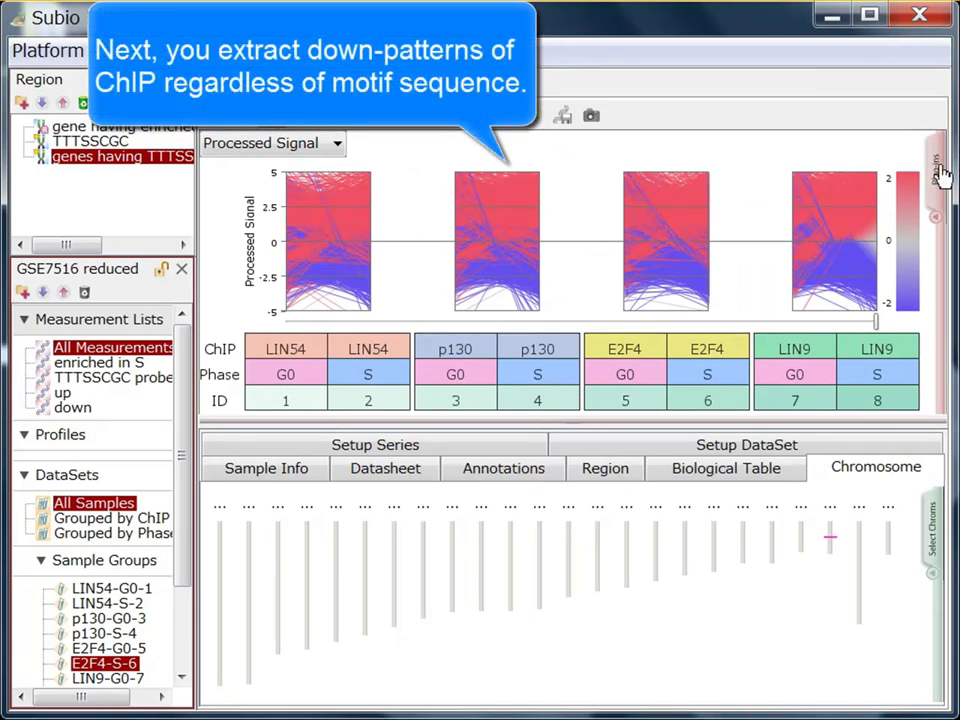
pyautogui.click(940, 170)
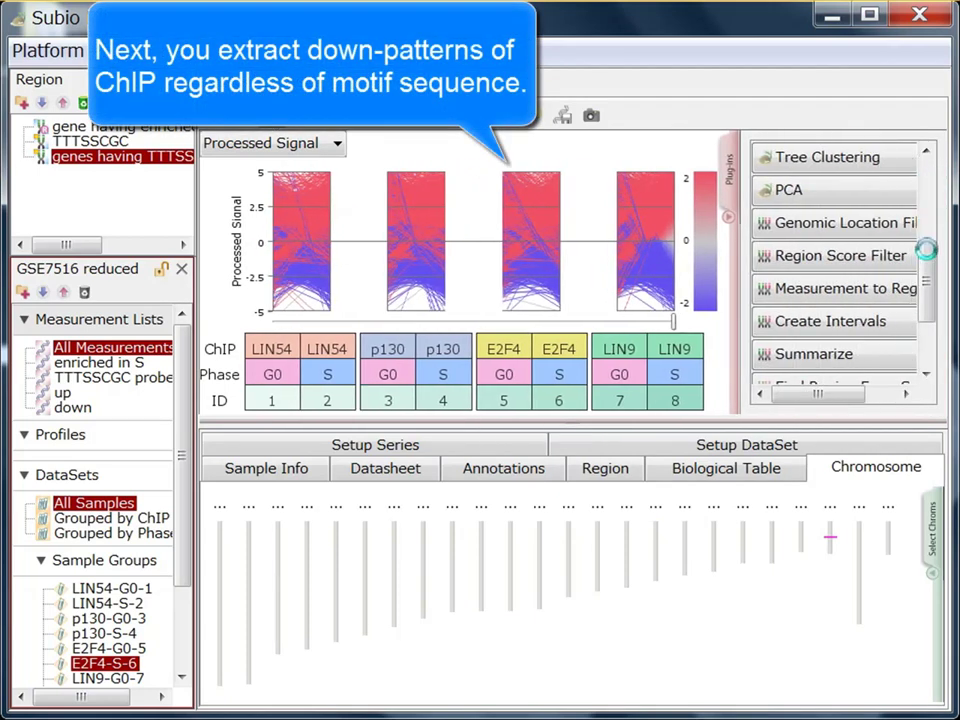
pyautogui.moveTo(928, 274); pyautogui.dragTo(928, 182)
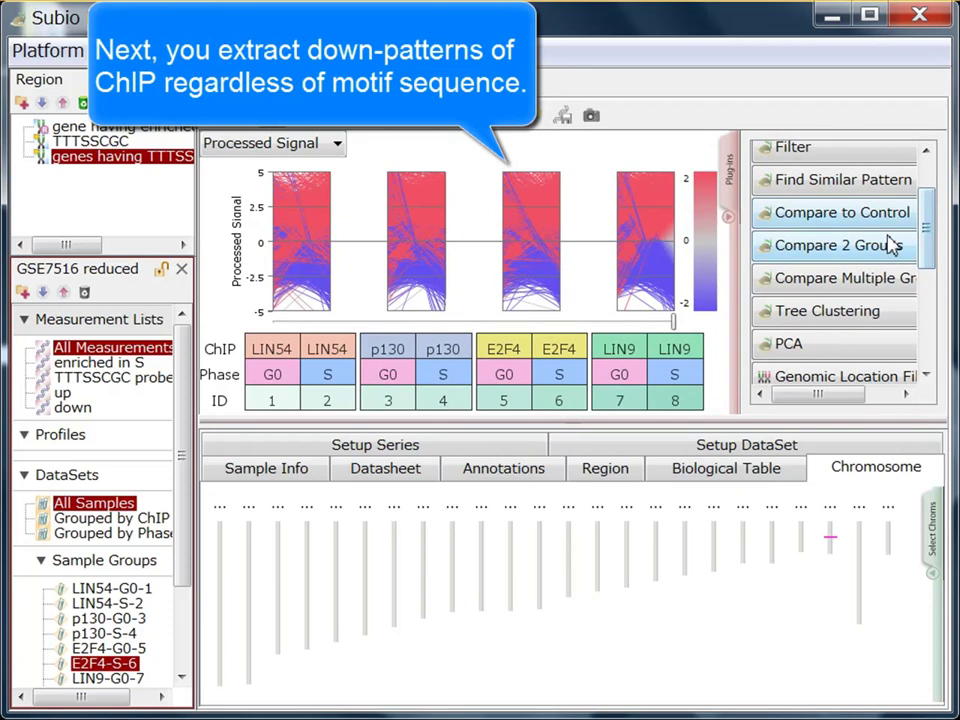
pyautogui.click(831, 250)
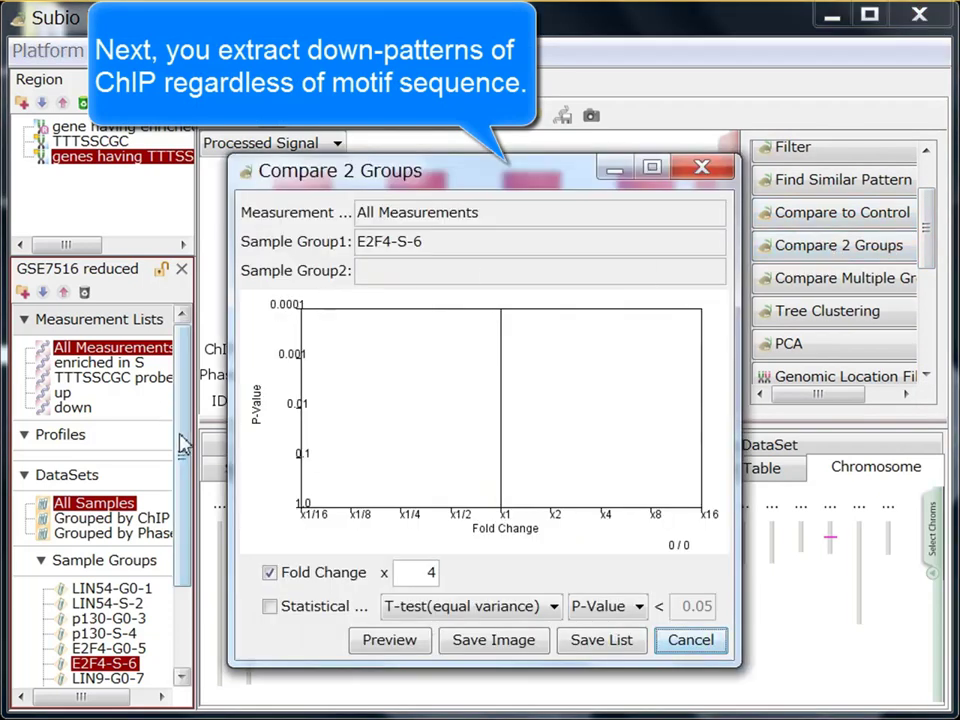
pyautogui.moveTo(182, 444); pyautogui.dragTo(178, 493)
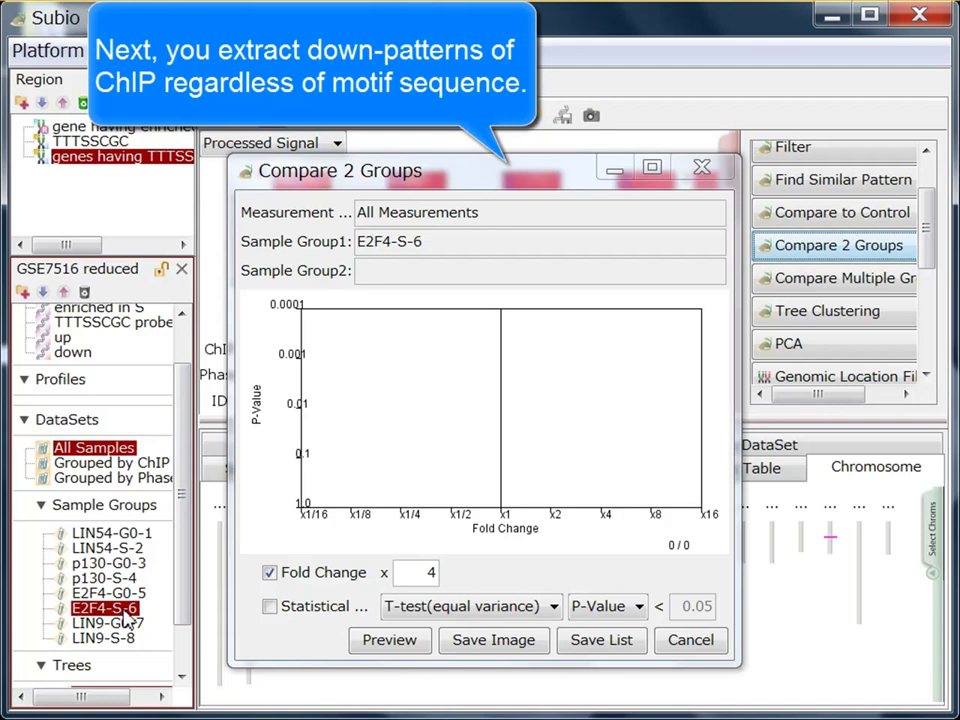
pyautogui.moveTo(125, 605); pyautogui.dragTo(410, 248)
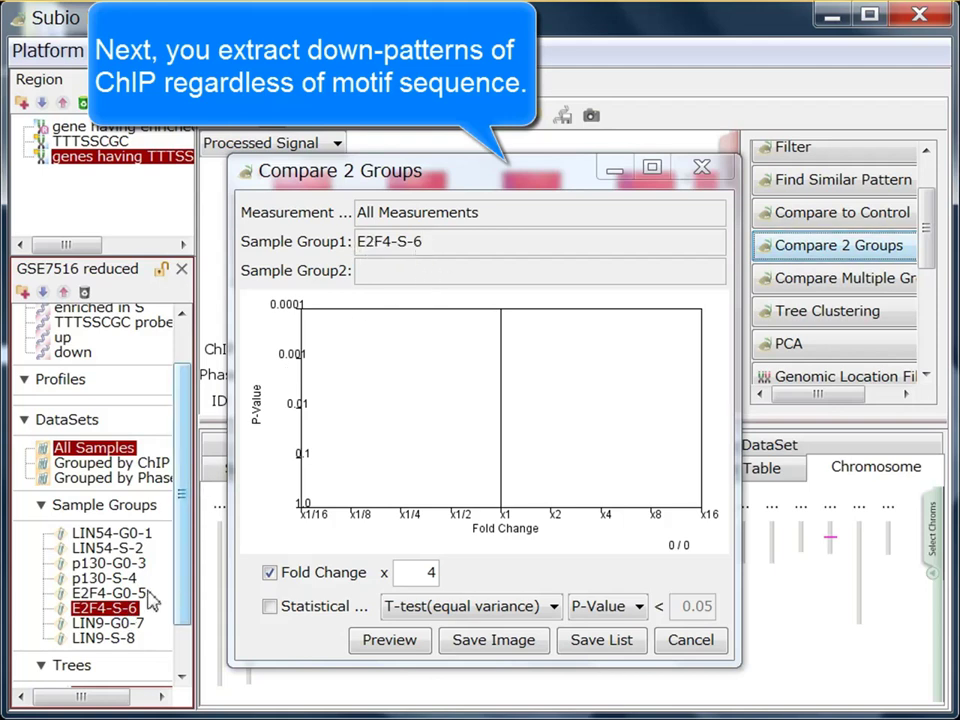
pyautogui.moveTo(140, 593); pyautogui.dragTo(405, 268)
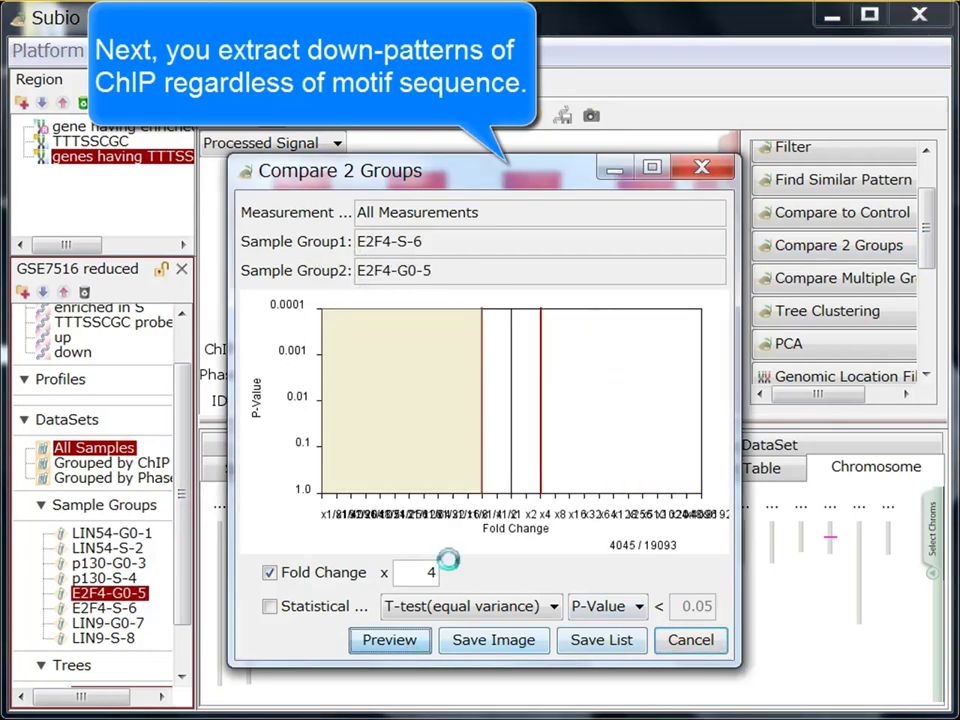
# Step: Save the selected decreasing probes as the measurement list "4 fold down in E2F4" and close the comparison
pyautogui.moveTo(461, 186); pyautogui.dragTo(615, 171)
pyautogui.click(752, 640)
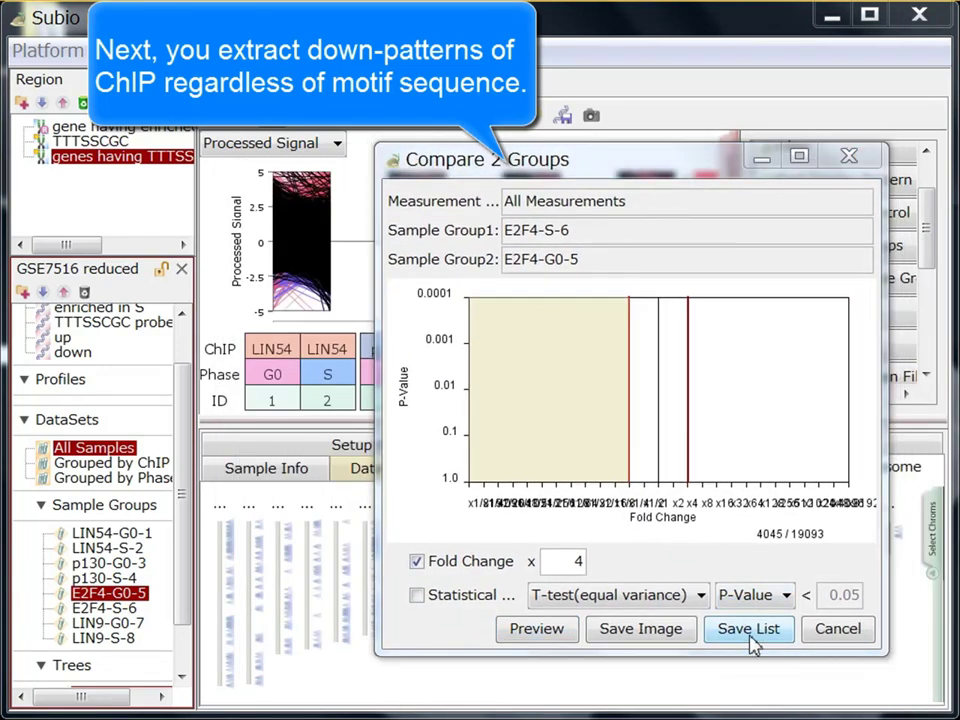
pyautogui.write('4 fold down in E2F4')
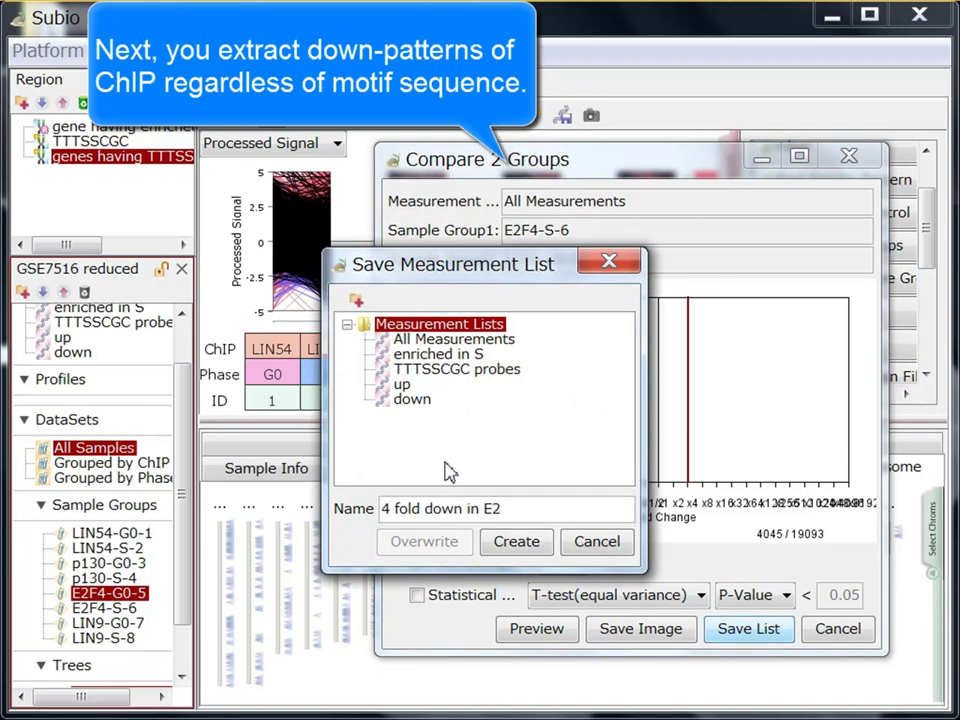
pyautogui.click(540, 543)
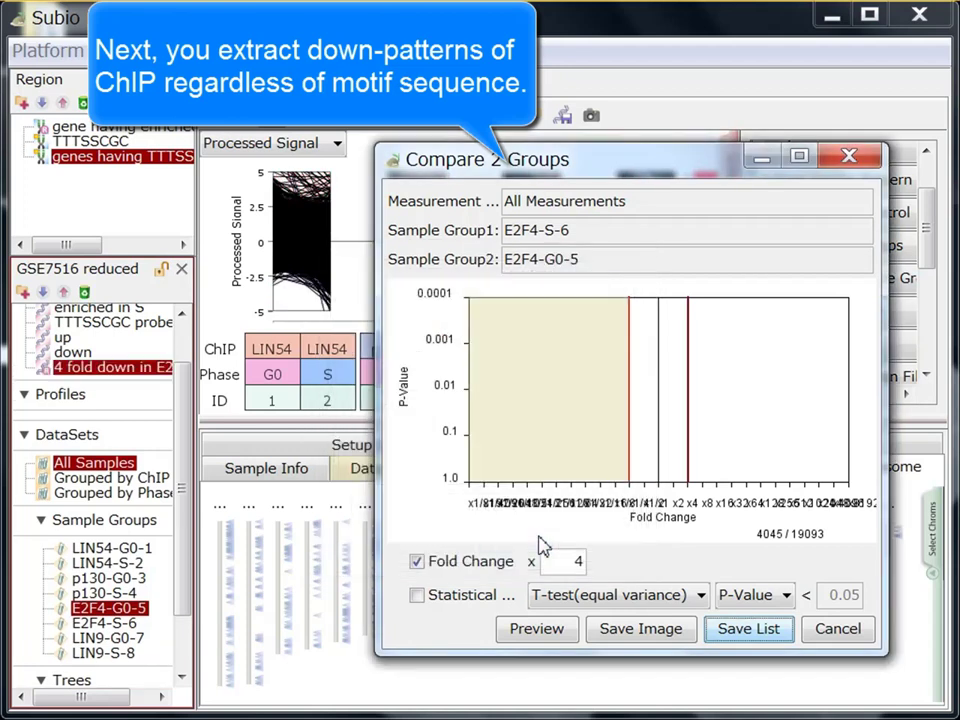
pyautogui.click(836, 629)
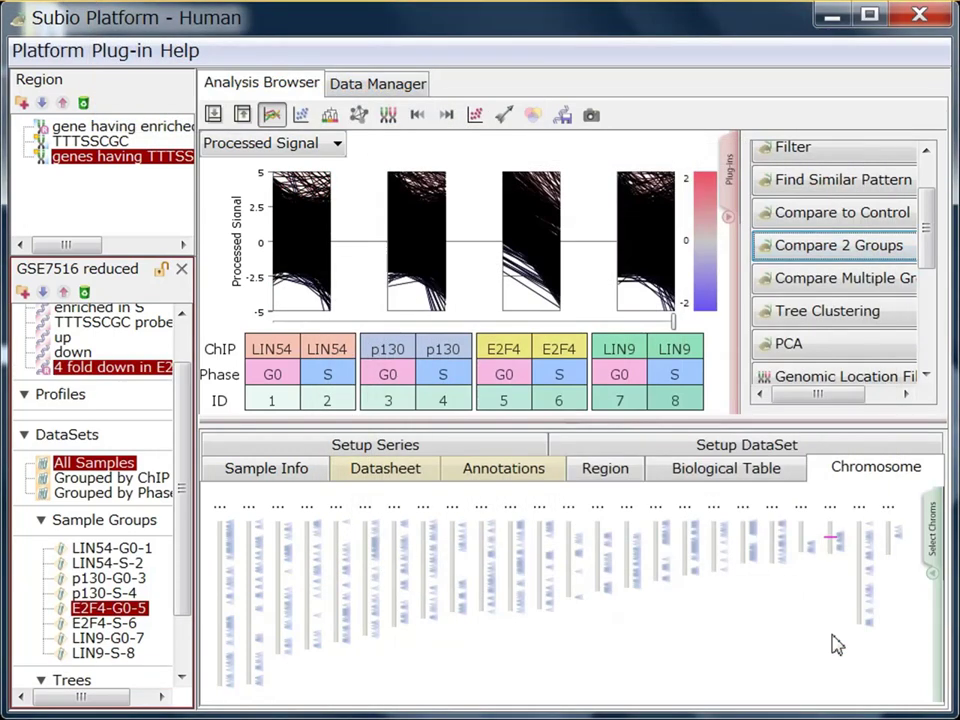
# Step: Set up Get Sequence with the list "4 fold down in E2F4" as reference track and the Overlapping option
pyautogui.moveTo(929, 225); pyautogui.dragTo(935, 346)
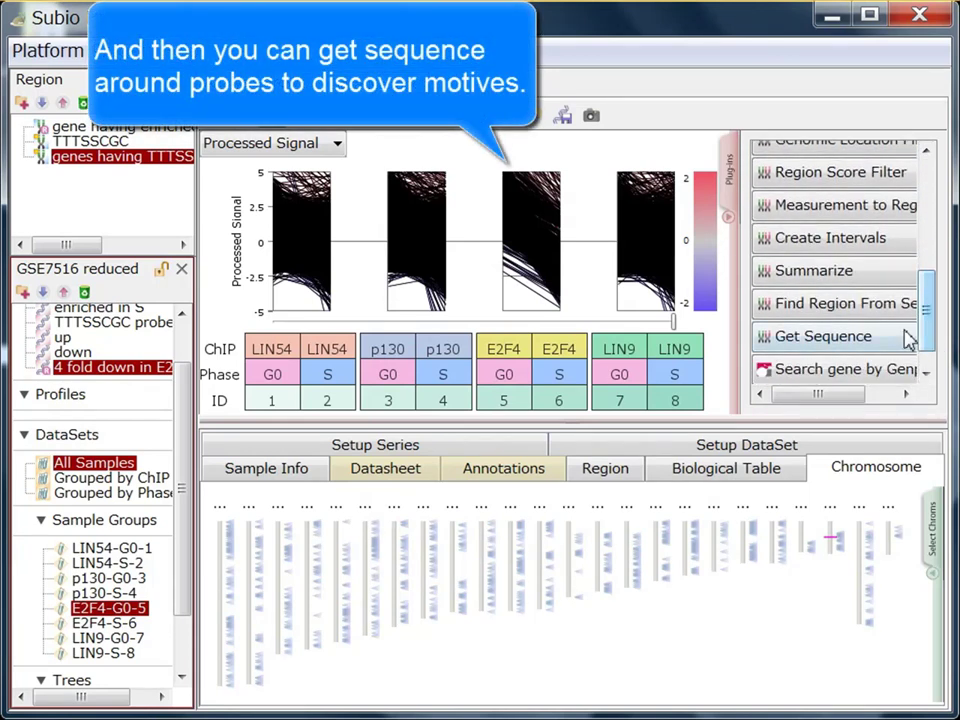
pyautogui.click(899, 343)
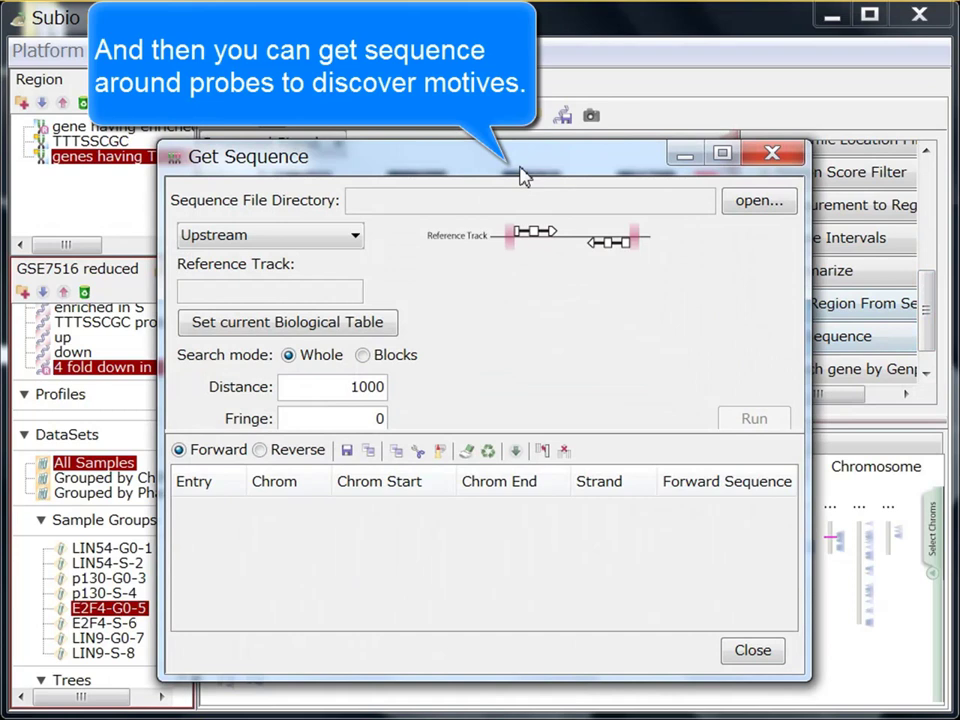
pyautogui.moveTo(520, 175); pyautogui.dragTo(690, 190)
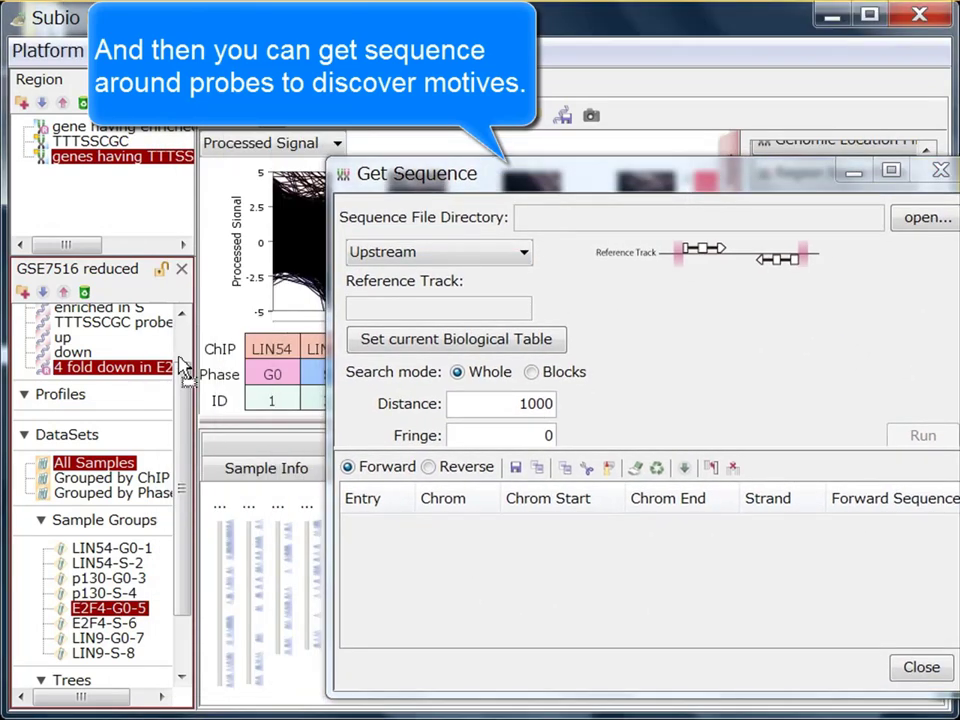
pyautogui.moveTo(183, 367); pyautogui.dragTo(403, 318)
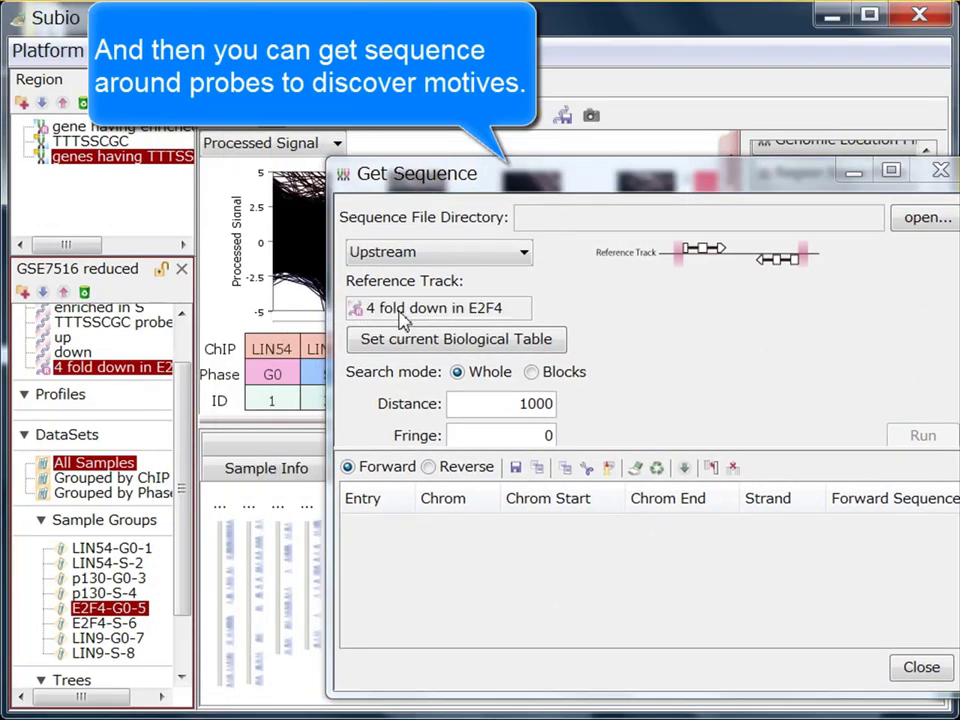
pyautogui.click(500, 258)
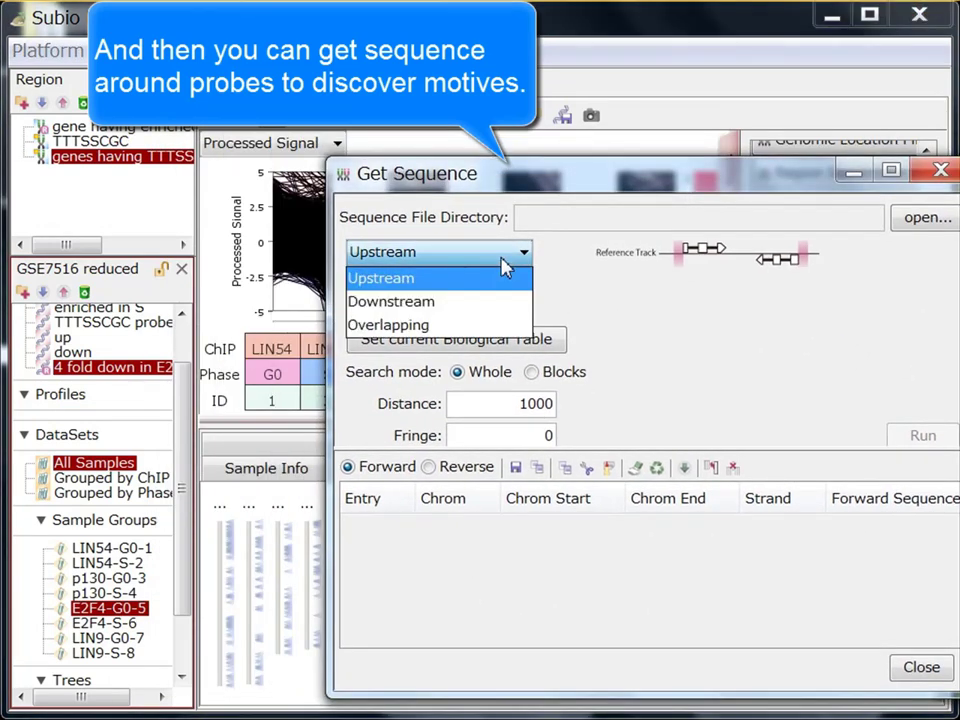
pyautogui.click(466, 323)
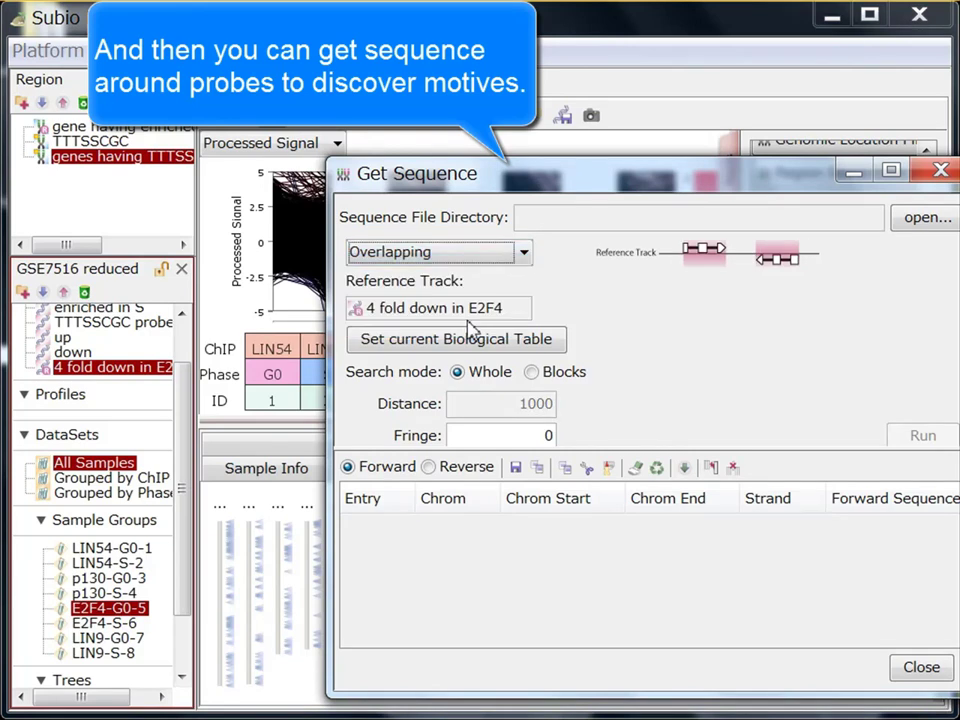
# Step: Use the Desktop folder hg16_sequence as the sequence file directory and run the sequence retrieval
pyautogui.click(925, 217)
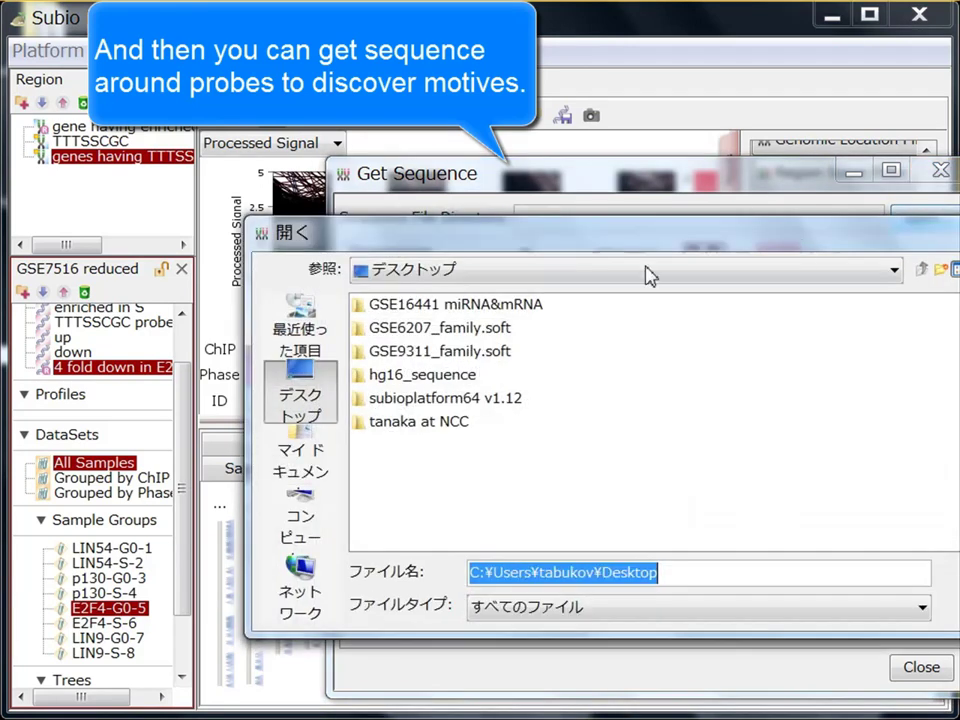
pyautogui.doubleClick(435, 375)
pyautogui.press('Return')
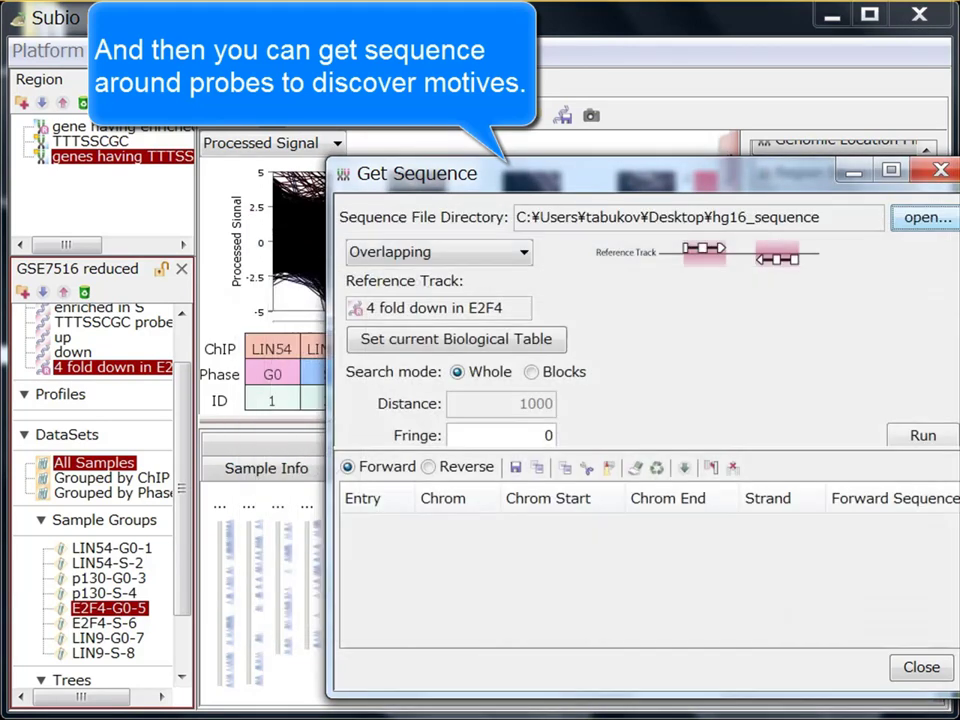
pyautogui.click(922, 436)
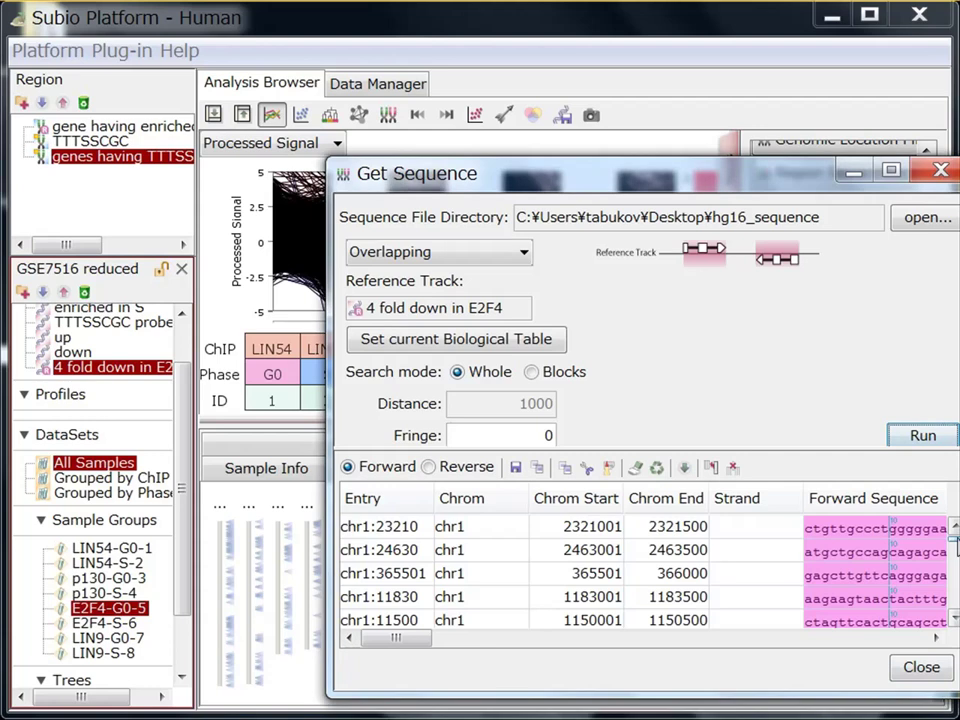
pyautogui.moveTo(955, 530)
pyautogui.mouseDown()
pyautogui.moveTo(955, 615)
pyautogui.moveTo(955, 535)
pyautogui.mouseUp()
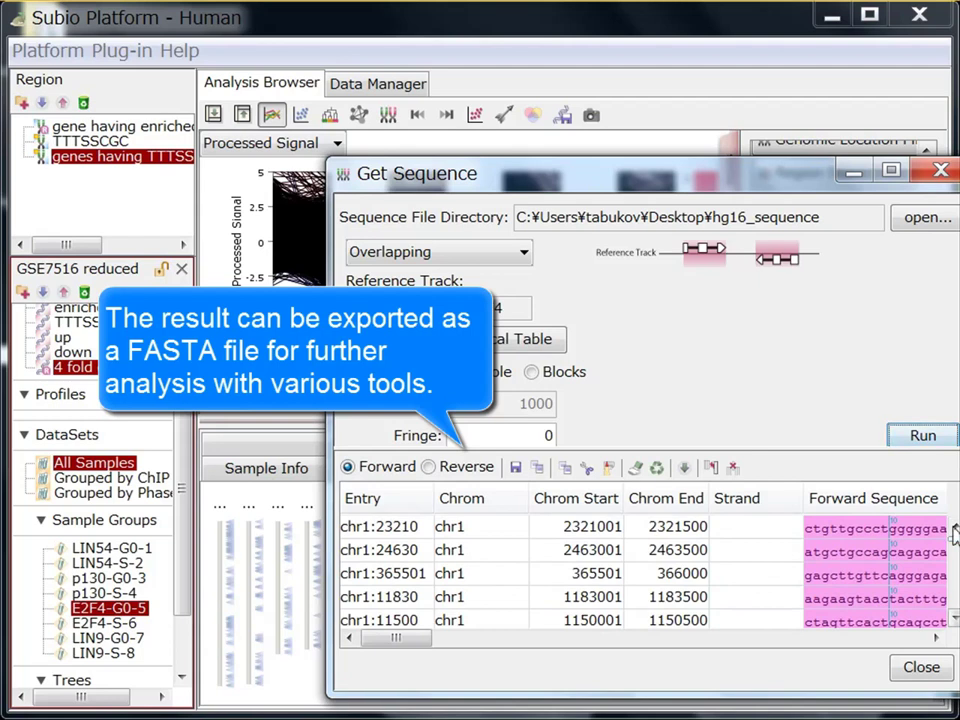
# Step: Export the retrieved forward sequences to the Desktop as the FASTA file getsequence.fa
pyautogui.moveTo(741, 183); pyautogui.dragTo(697, 175)
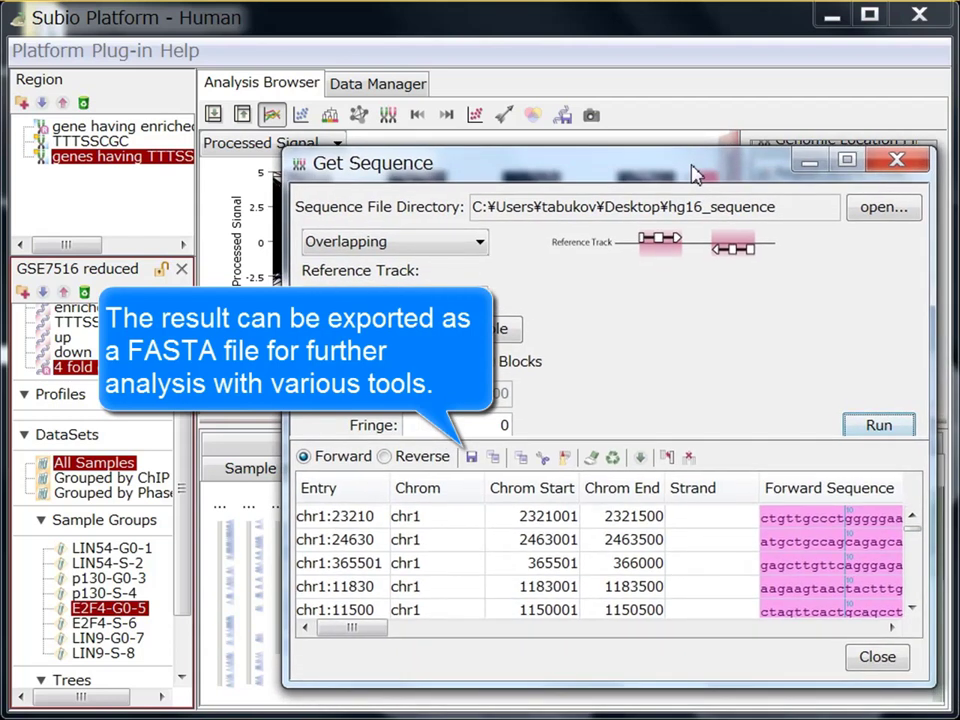
pyautogui.click(473, 458)
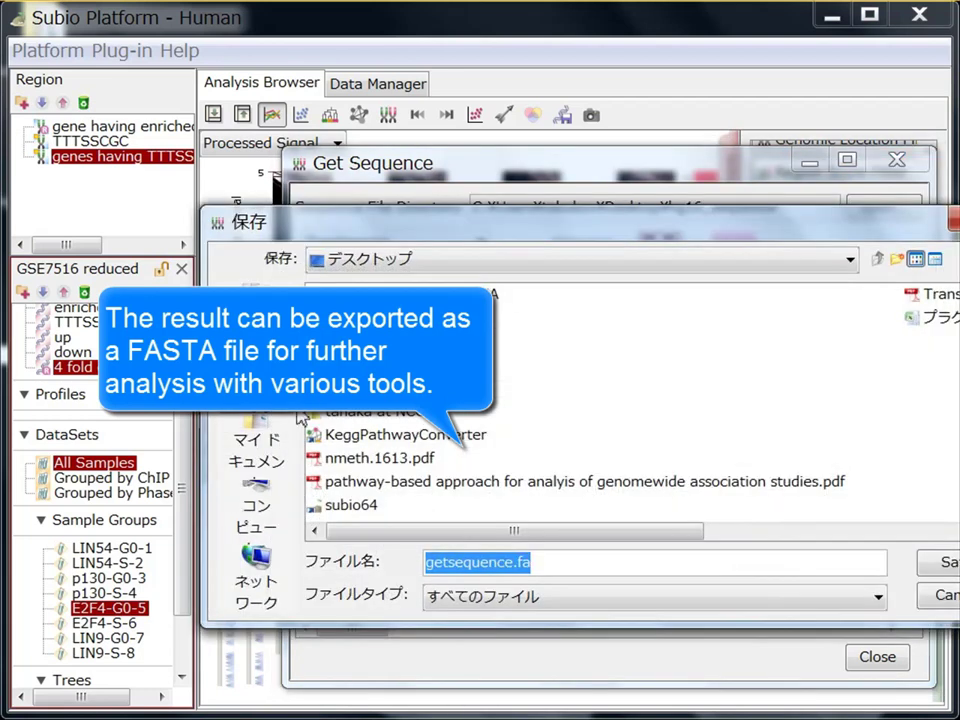
pyautogui.click(945, 562)
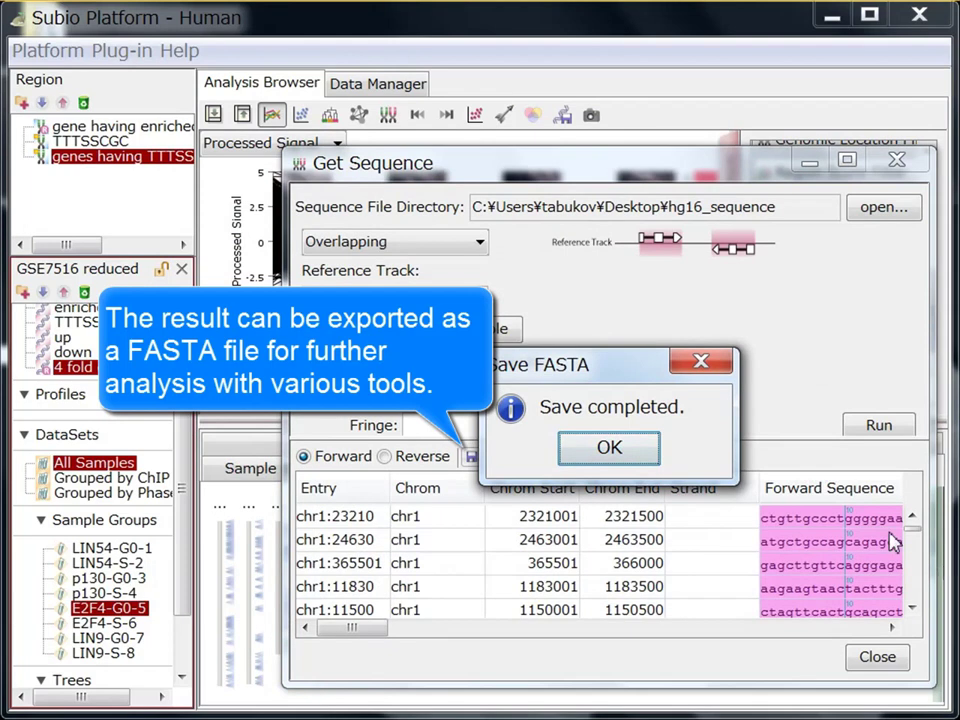
pyautogui.click(640, 449)
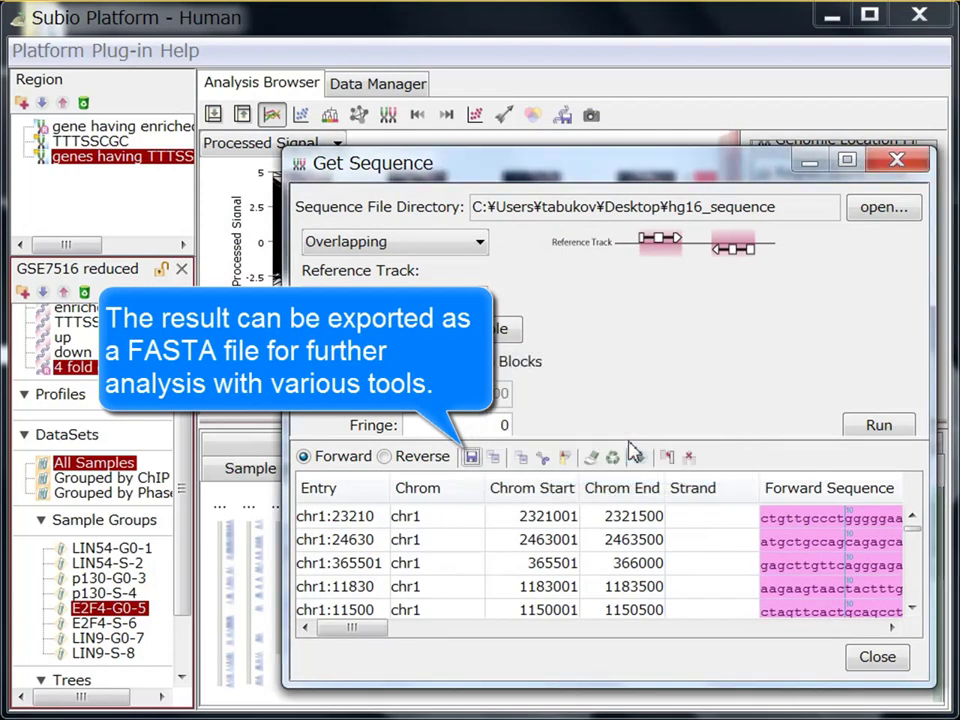